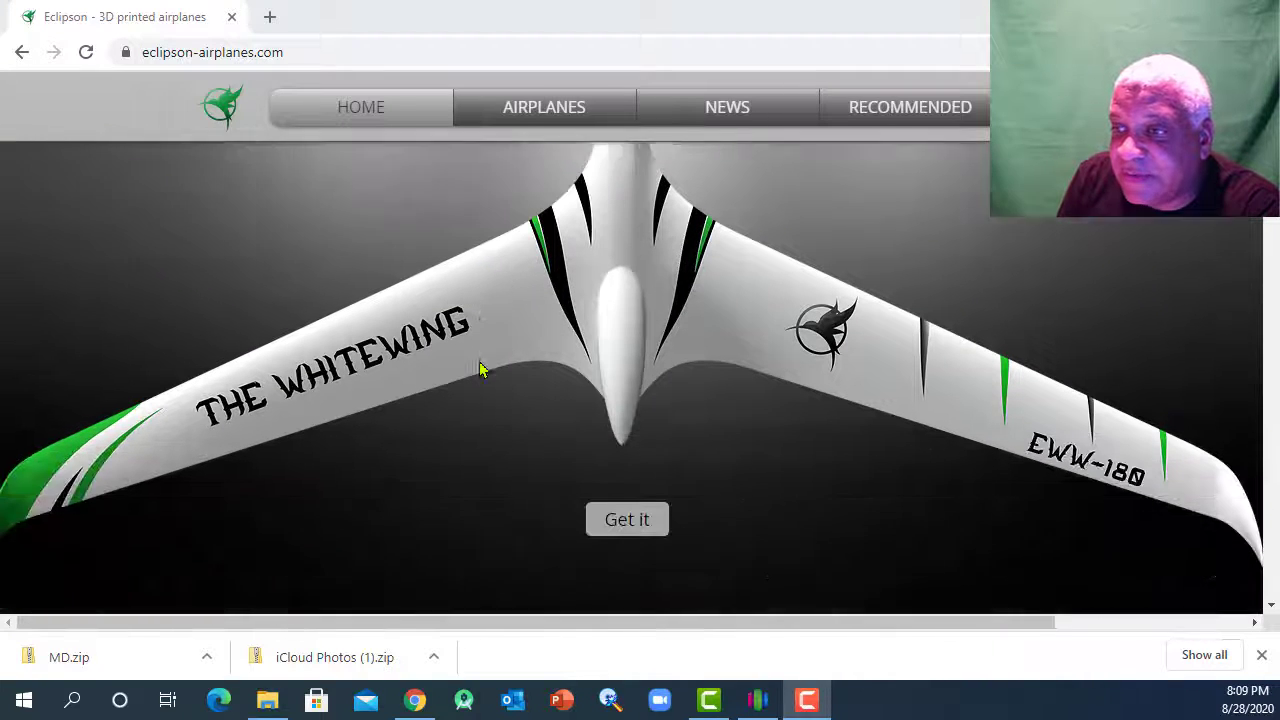
Look through the featured airplane banners on the Eclipson home page, from the Whitewing to the yellow Breitling plane
scroll(386, 343, "down", 4)
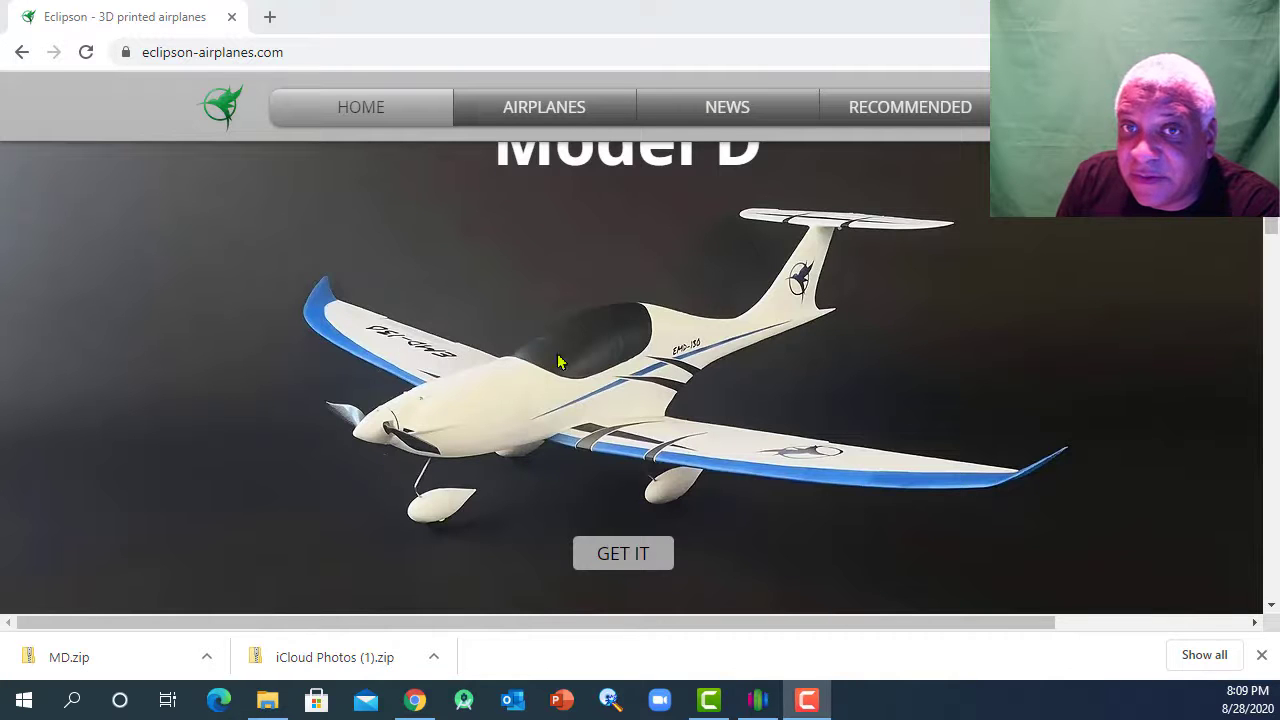
scroll(588, 390, "down", 5)
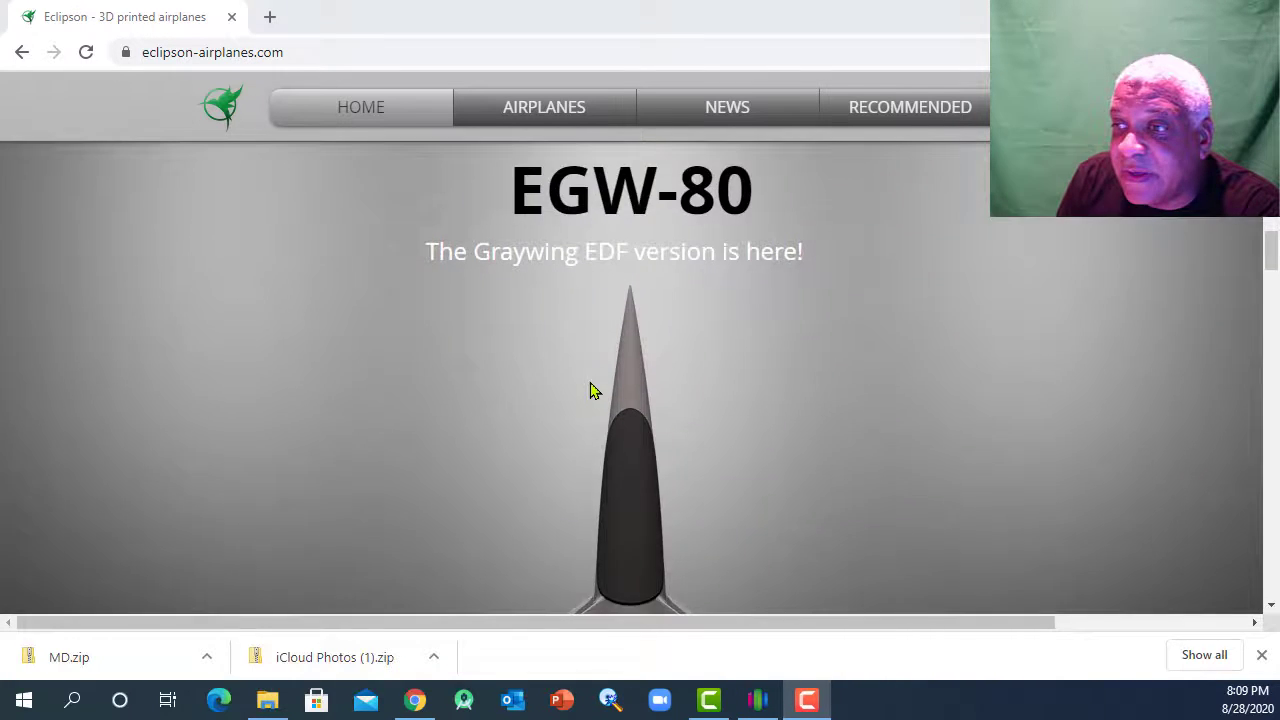
scroll(590, 390, "down", 5)
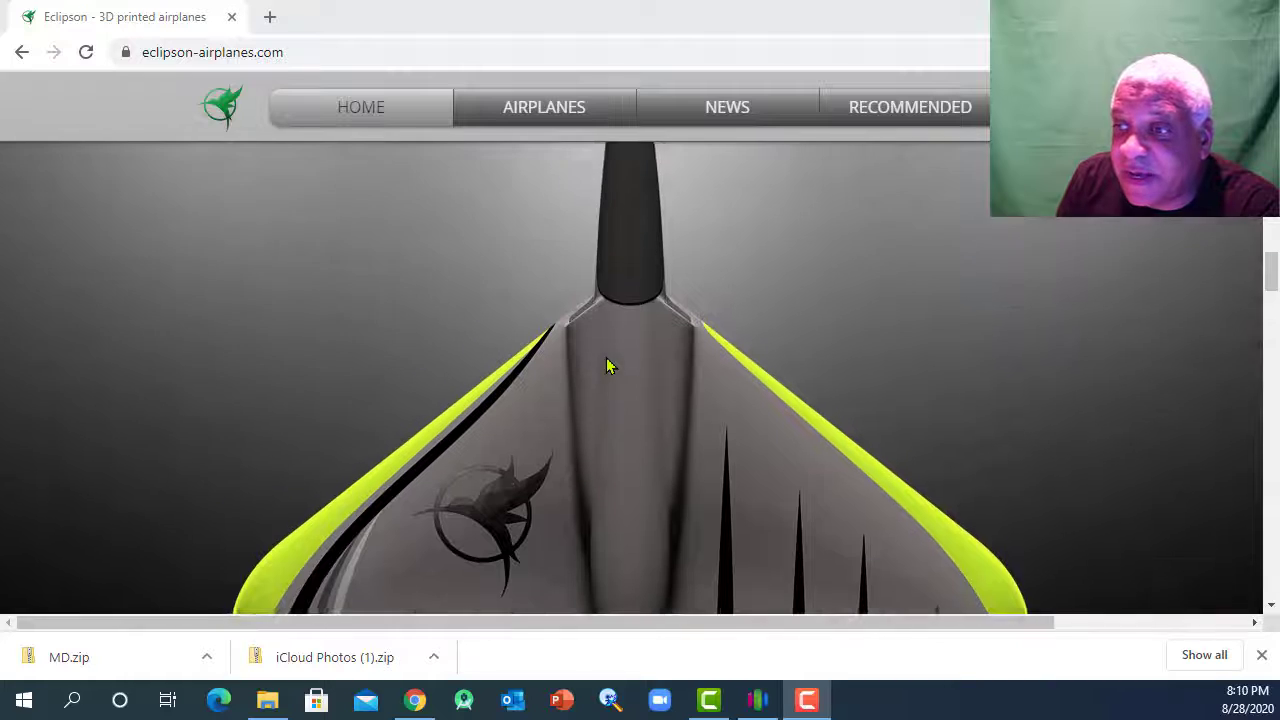
scroll(606, 360, "down", 6)
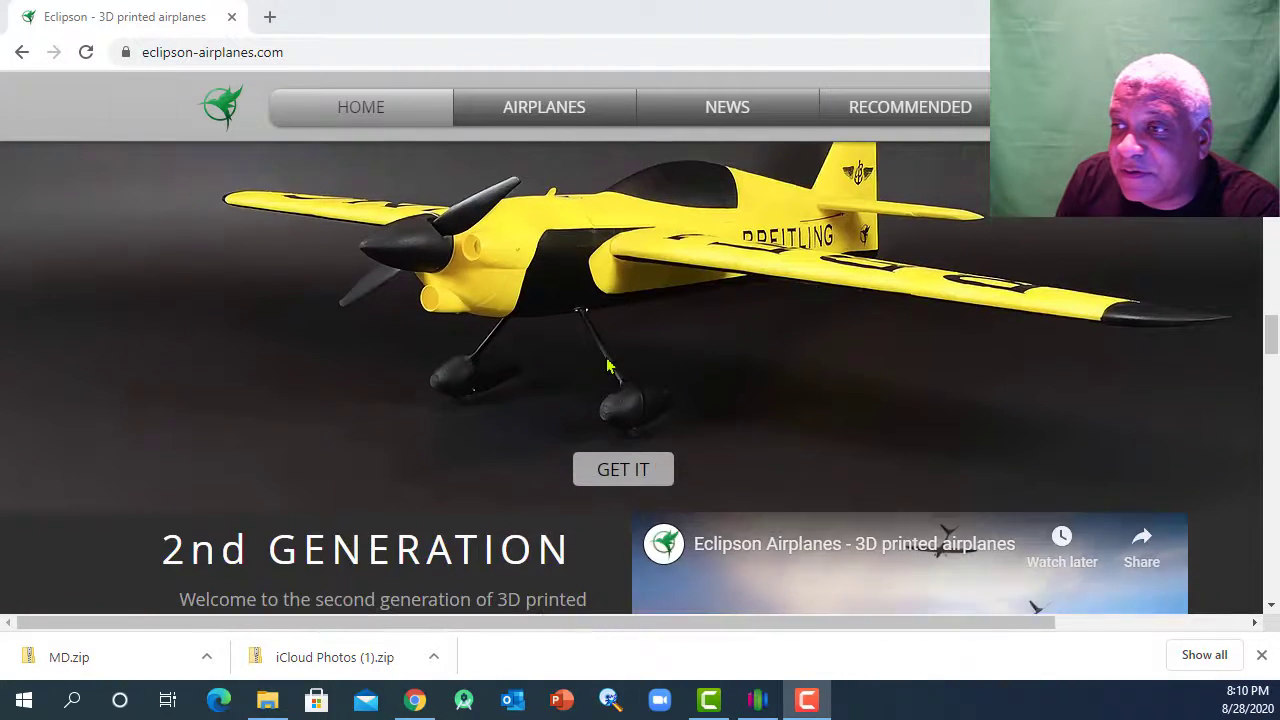
scroll(607, 367, "up", 1)
scroll(700, 362, "down", 4)
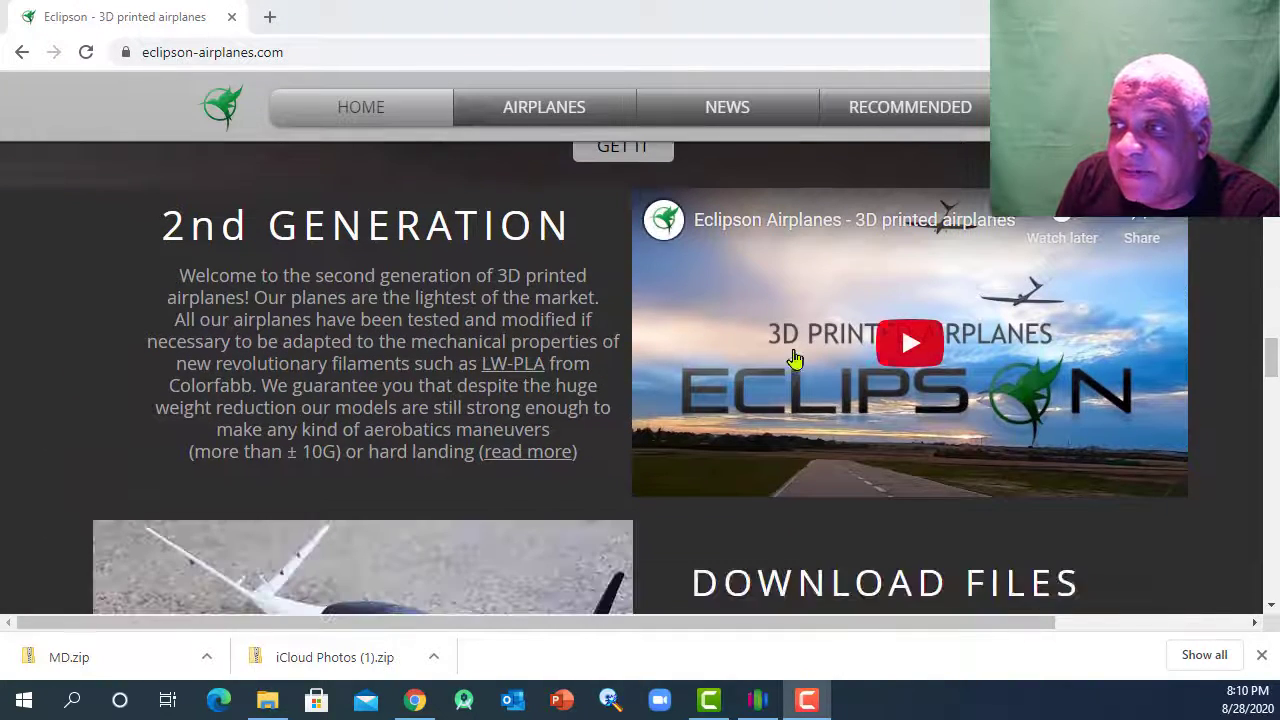
Read the home page sections on downloading files, learning from nature, printable design, engineering projects, low cost and reprinting crashed parts
scroll(556, 387, "down", 5)
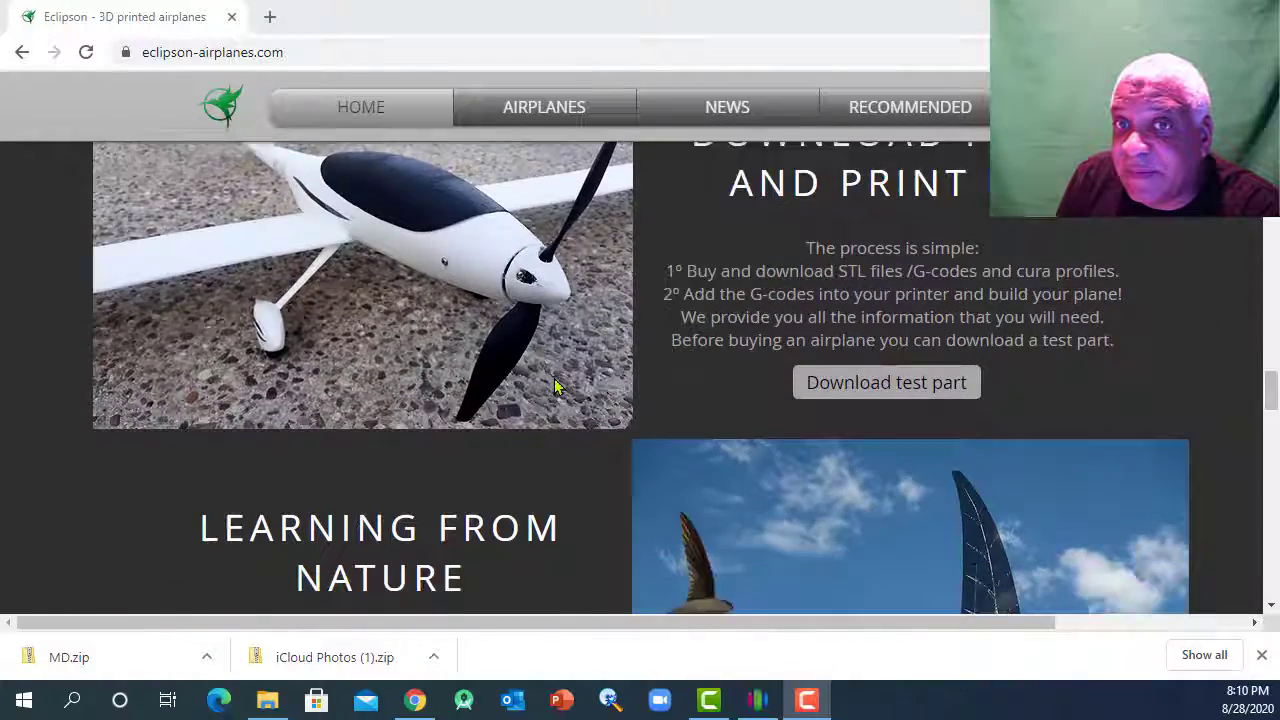
scroll(556, 387, "down", 5)
scroll(745, 320, "down", 2)
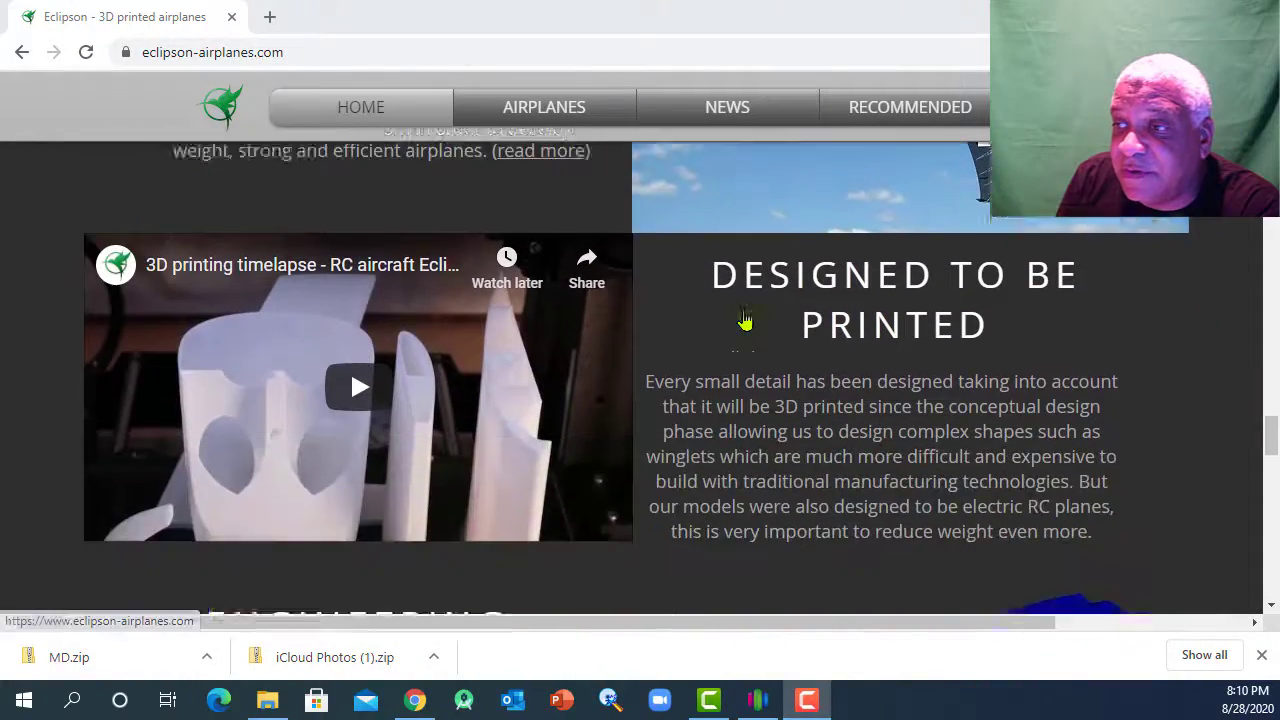
scroll(745, 320, "up", 3)
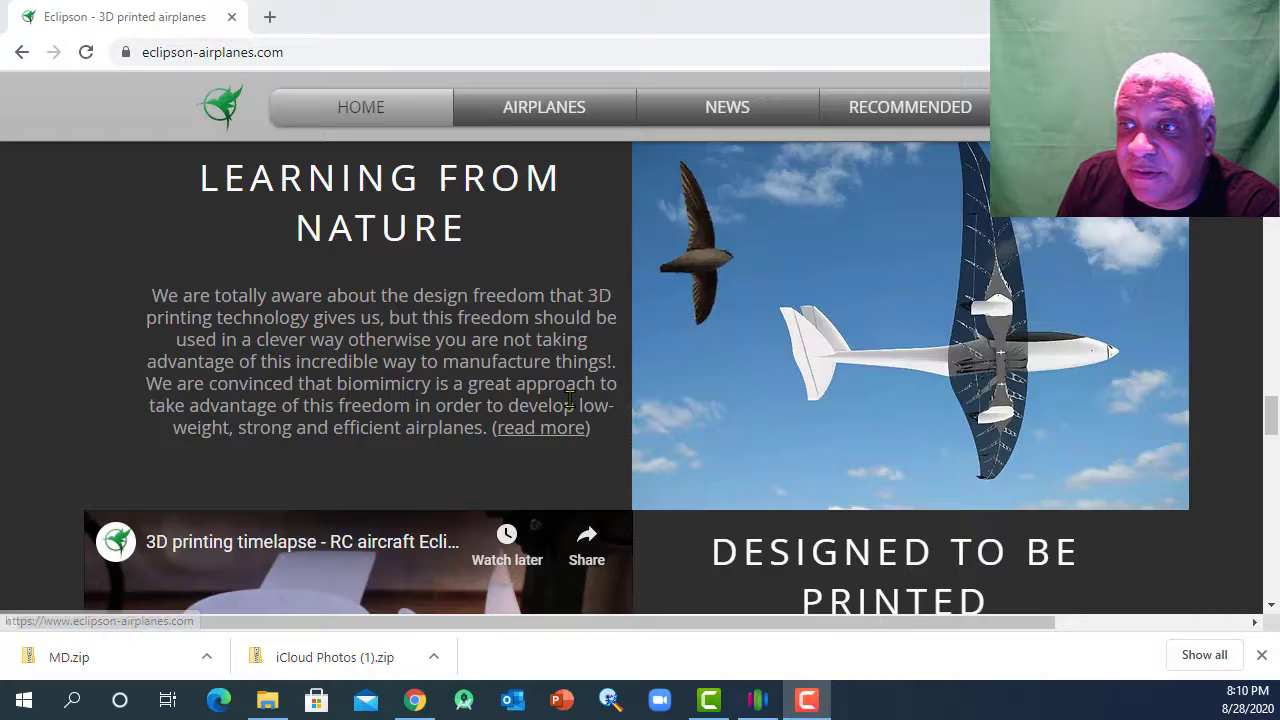
scroll(569, 400, "down", 5)
scroll(569, 400, "up", 1)
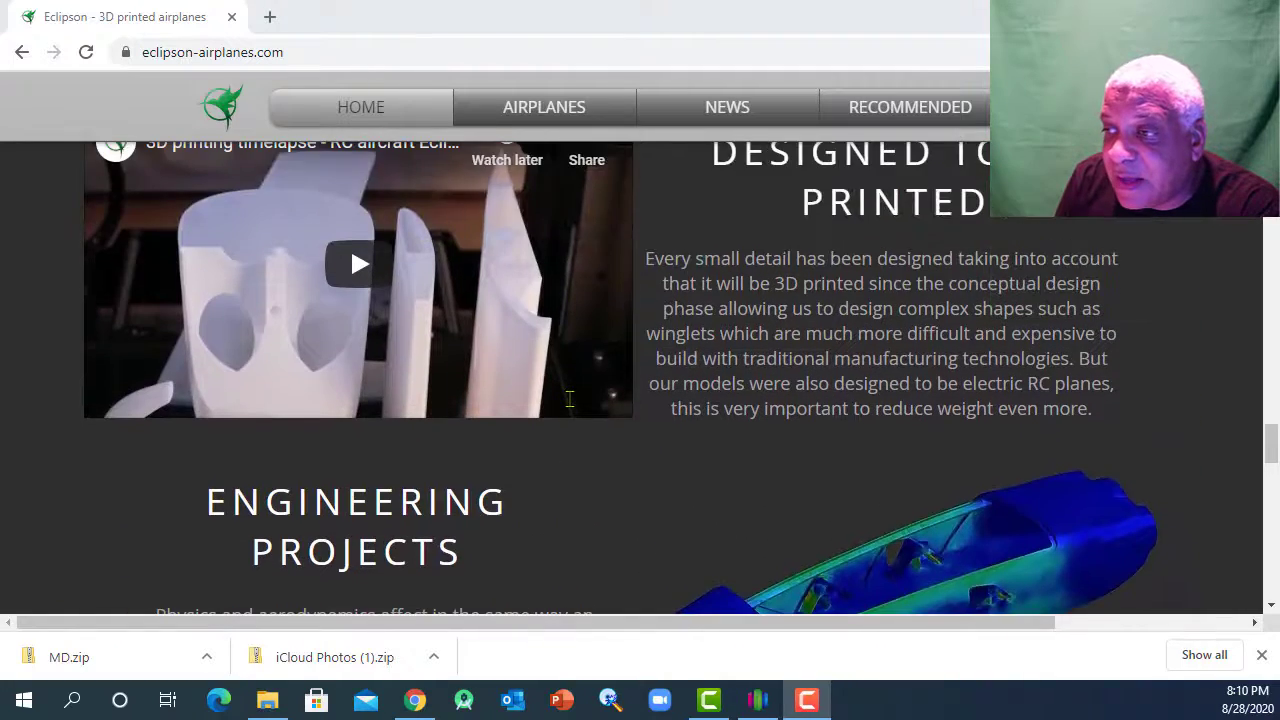
scroll(569, 399, "down", 3)
scroll(811, 354, "down", 3)
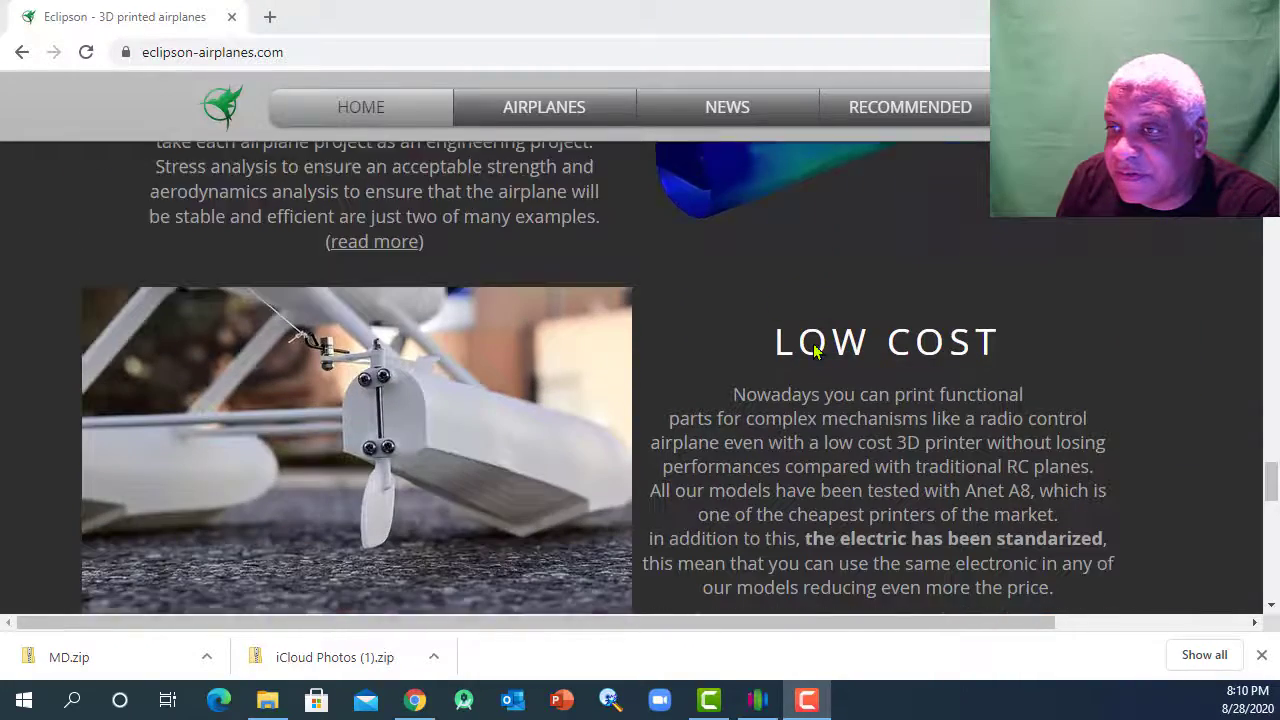
scroll(815, 350, "down", 2)
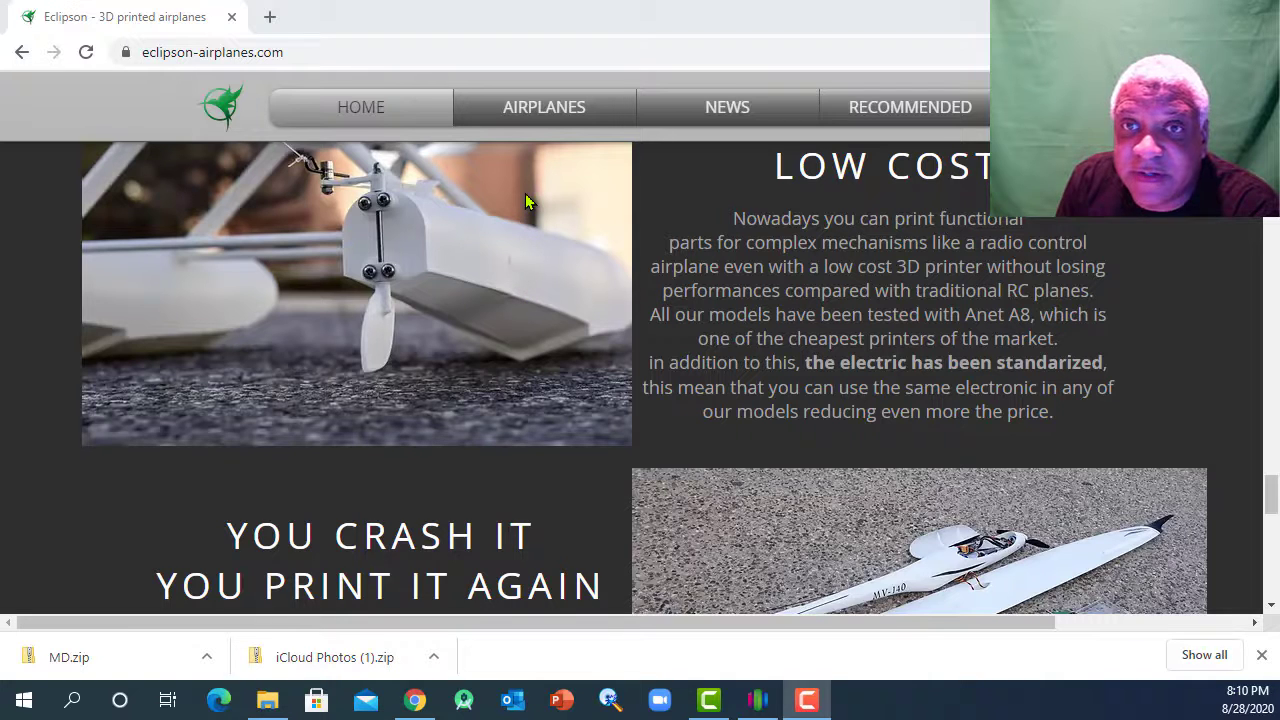
scroll(505, 240, "down", 2)
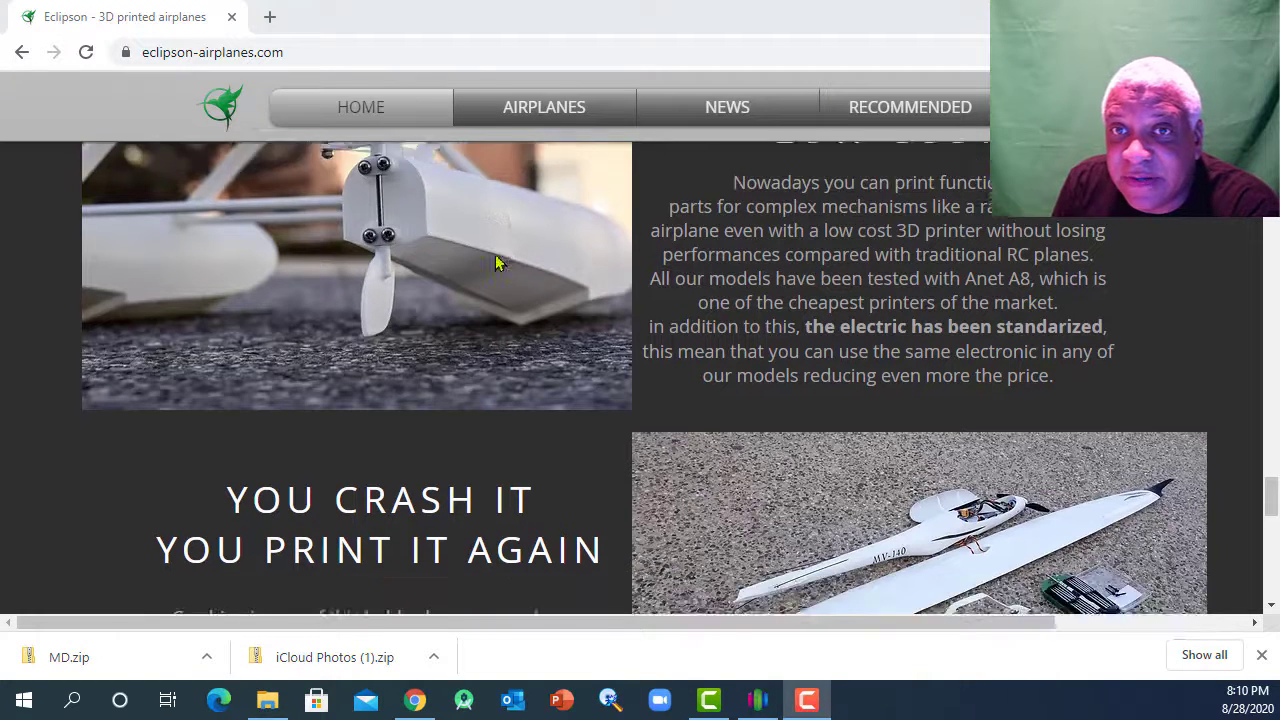
scroll(497, 265, "down", 1)
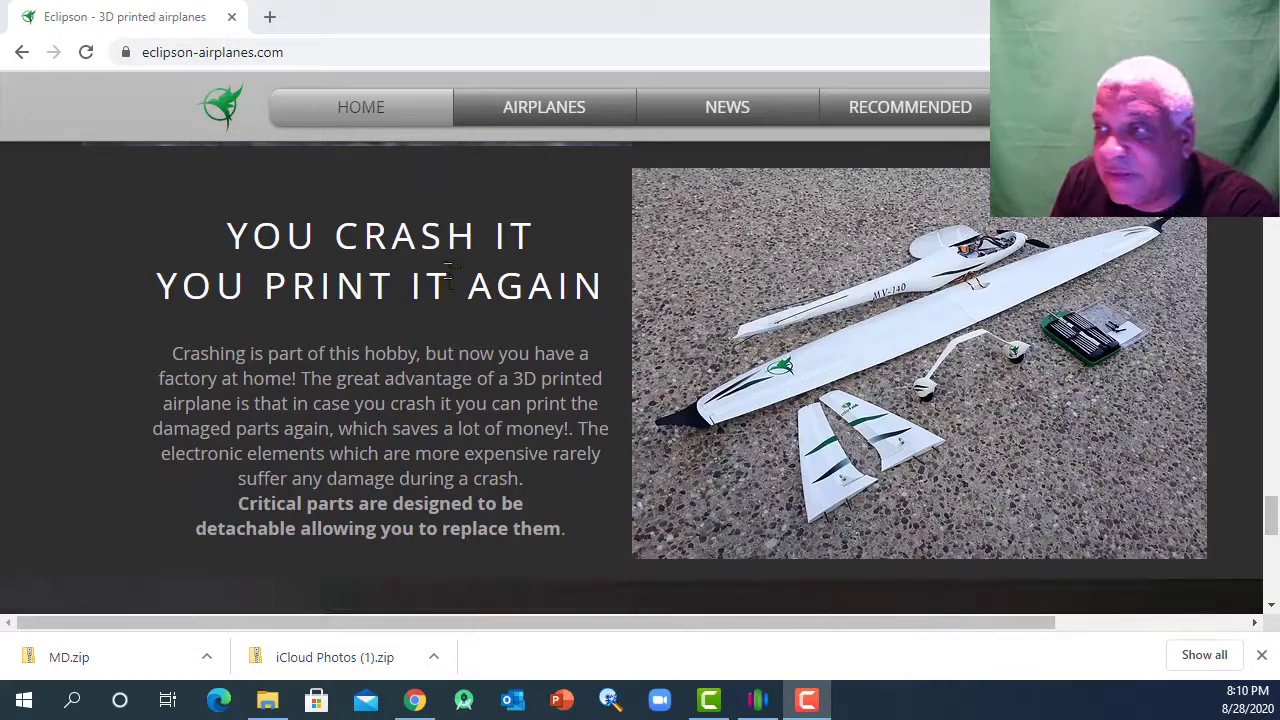
scroll(451, 288, "down", 1)
scroll(451, 295, "down", 4)
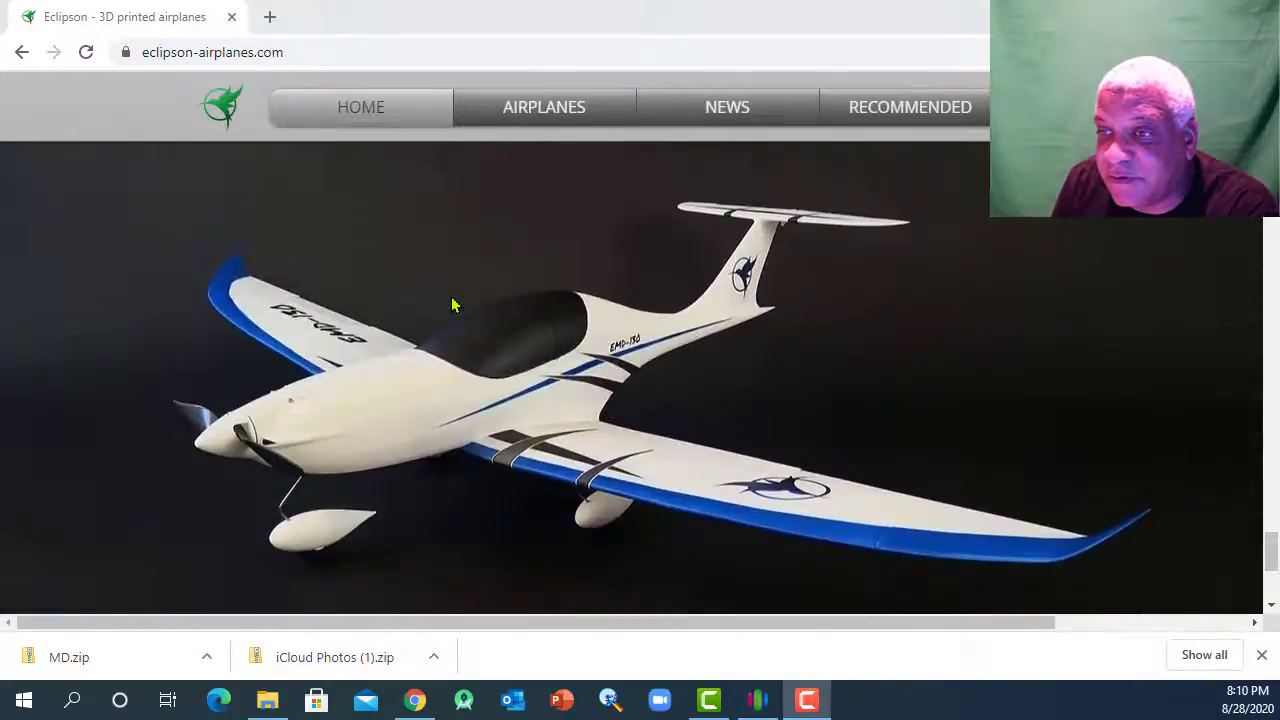
scroll(455, 310, "up", 8)
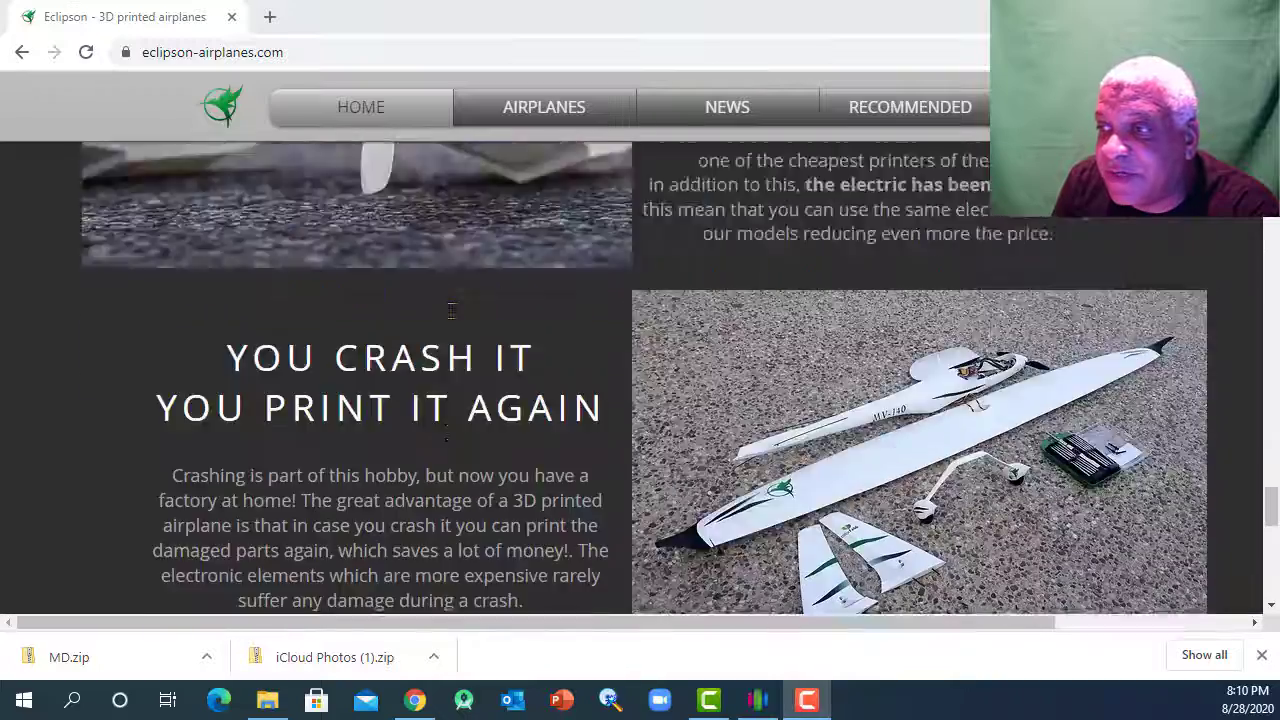
scroll(458, 323, "down", 15)
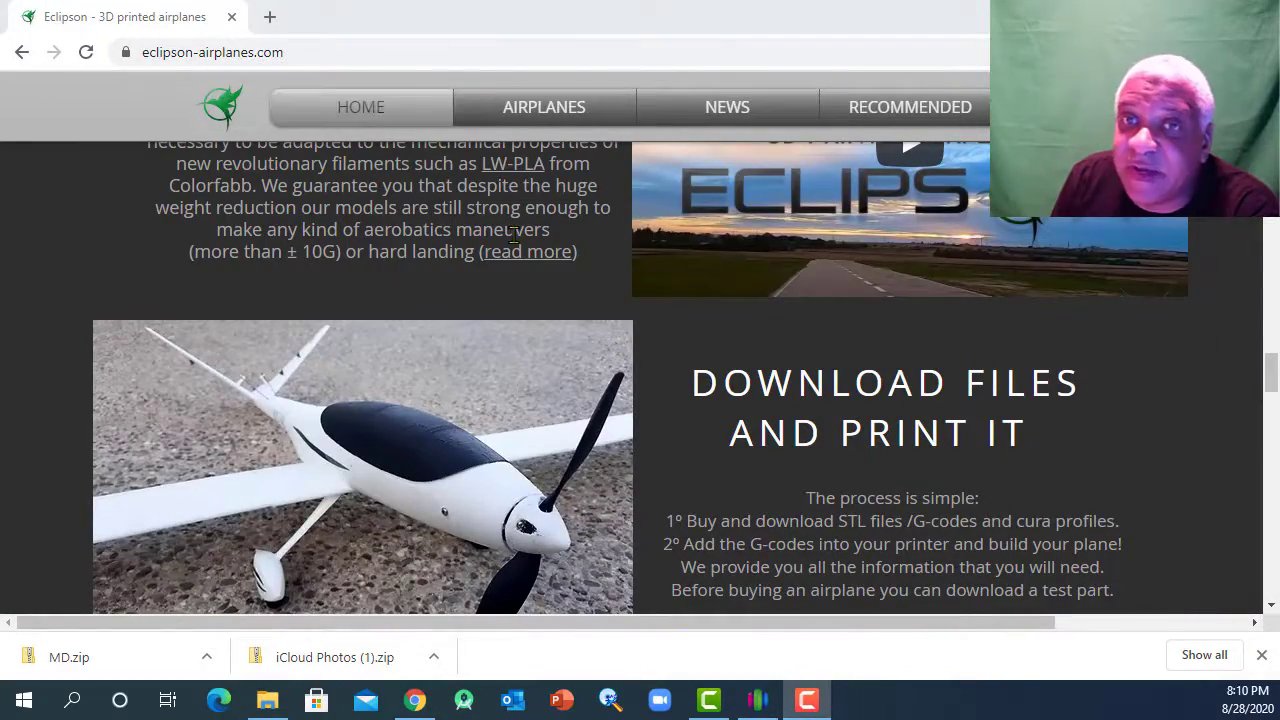
Open the airplanes catalogue and browse the models with their prices, spans, flying weights and channels
left_click(535, 108)
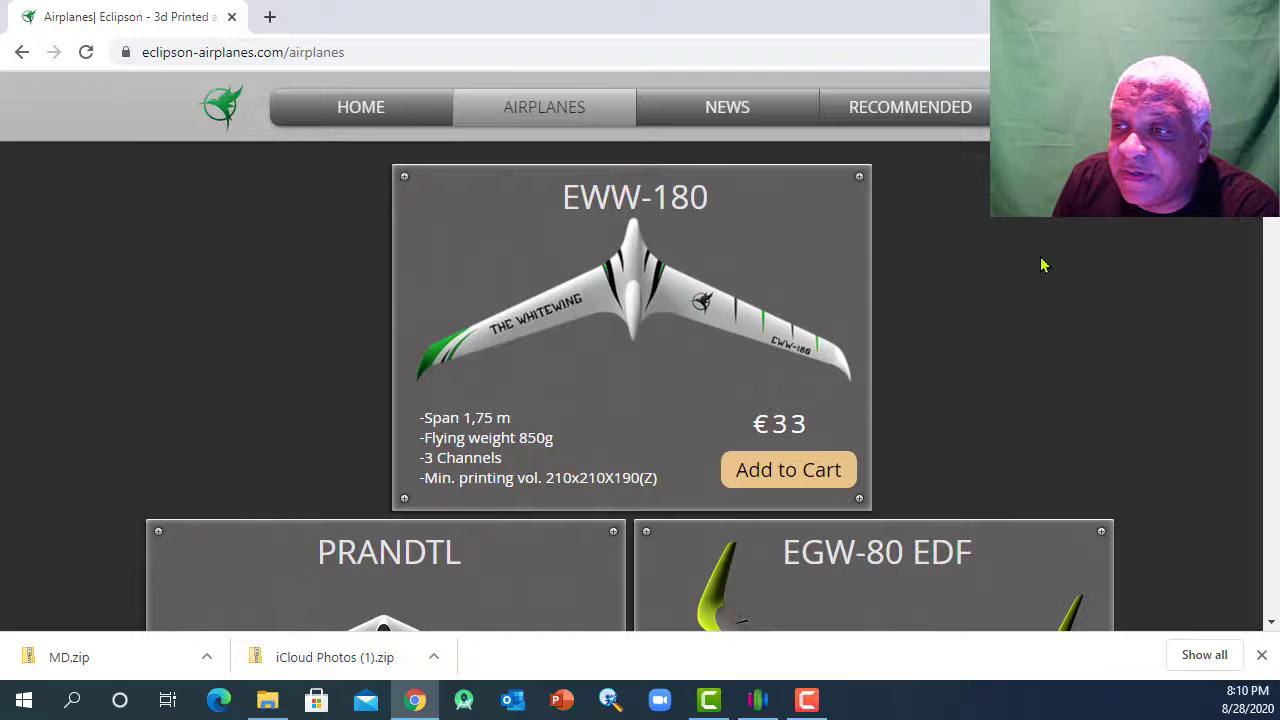
scroll(984, 326, "down", 2)
scroll(984, 326, "down", 2)
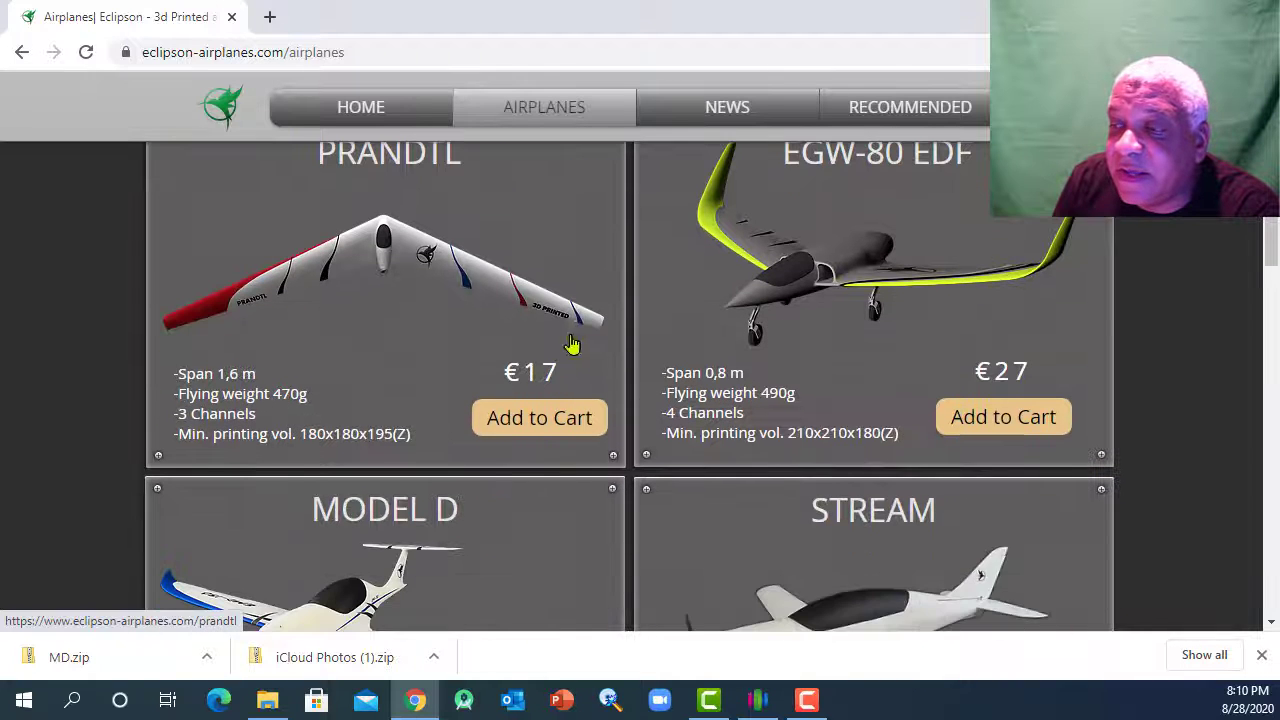
scroll(1160, 374, "up", 3)
scroll(1163, 375, "down", 5)
scroll(1163, 375, "down", 3)
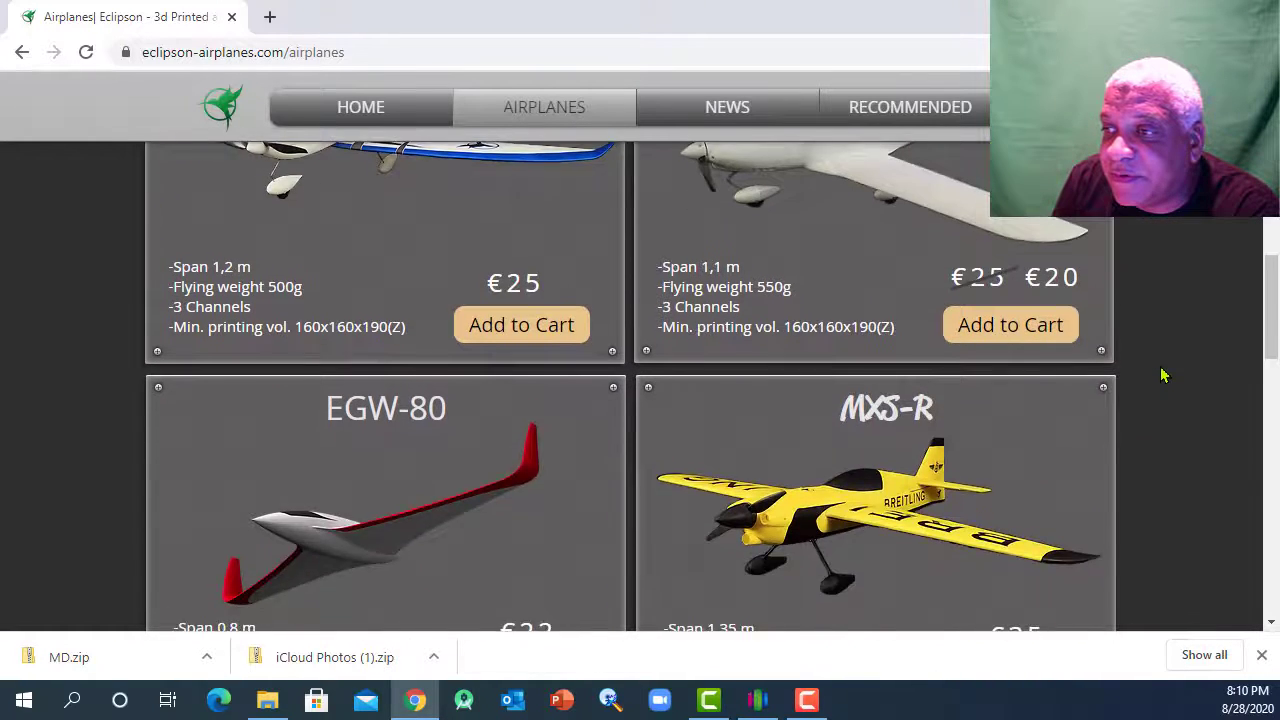
scroll(1163, 375, "up", 1)
scroll(1163, 375, "down", 2)
scroll(1163, 375, "down", 3)
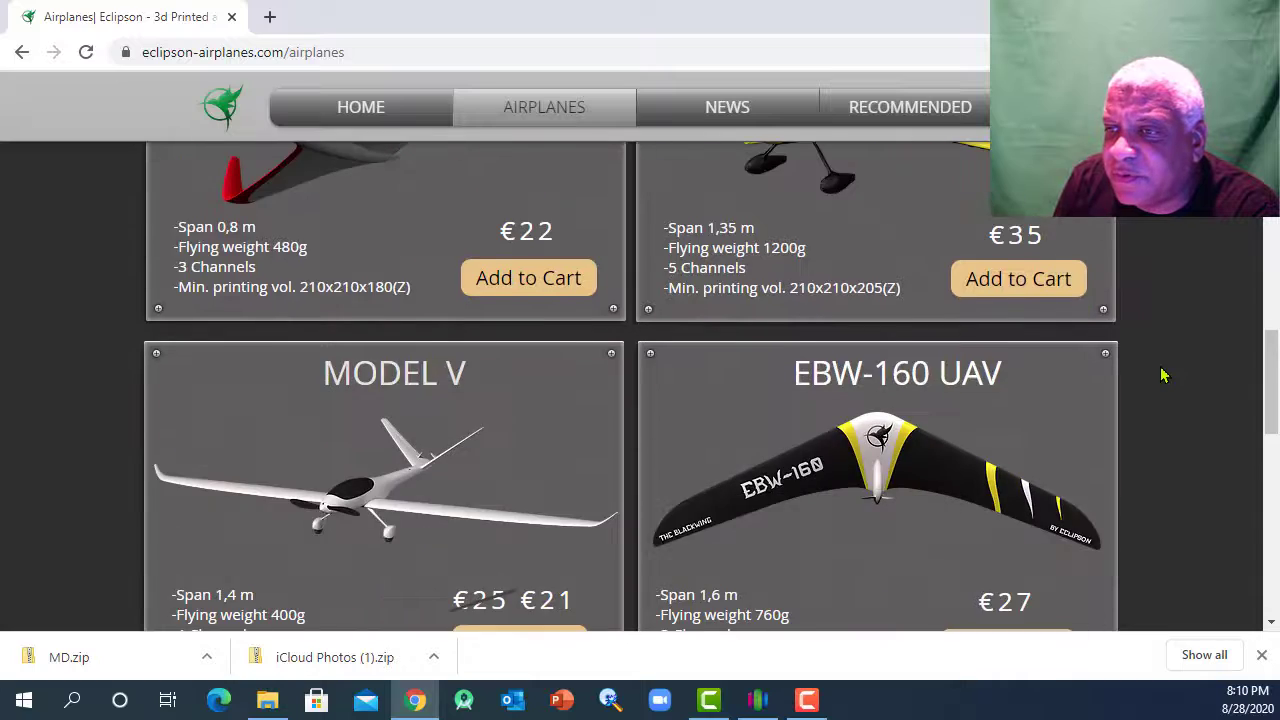
scroll(1163, 375, "up", 10)
scroll(1163, 375, "up", 2)
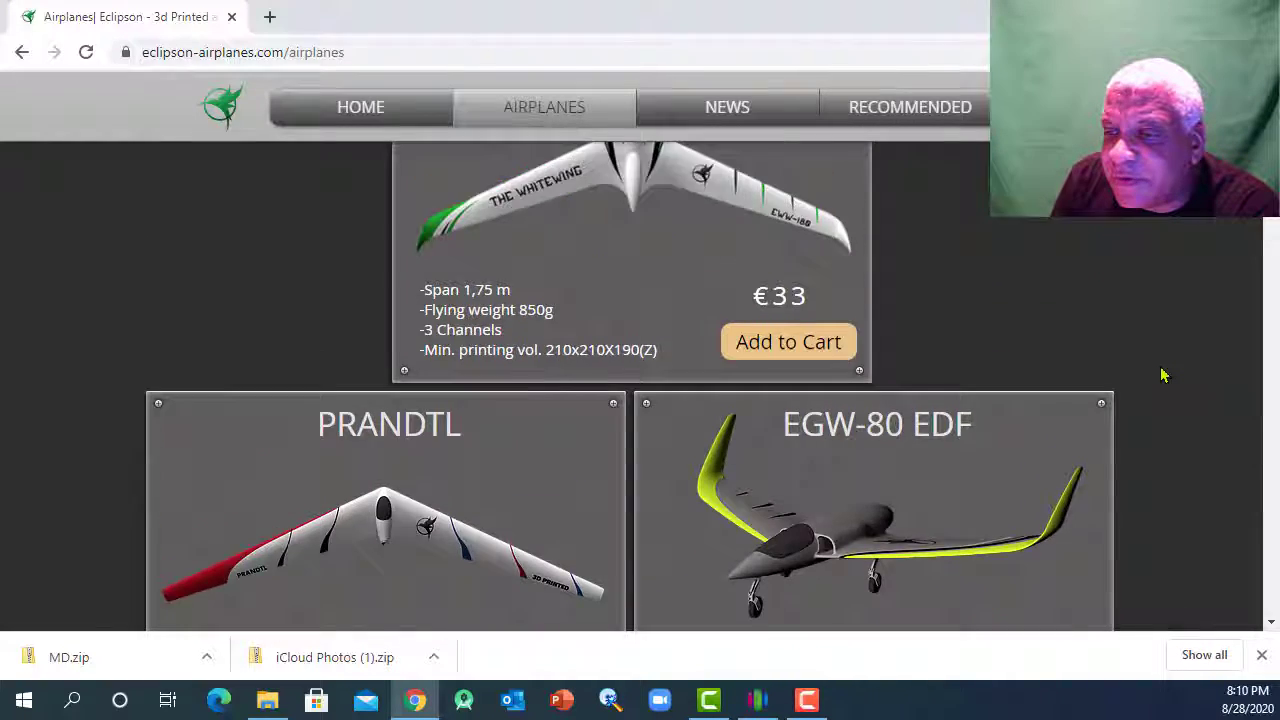
Compare the minimum printing volumes and specifications of the Prandtl, EGW-80 EDF, Model D and Stream airplanes
scroll(1163, 375, "down", 5)
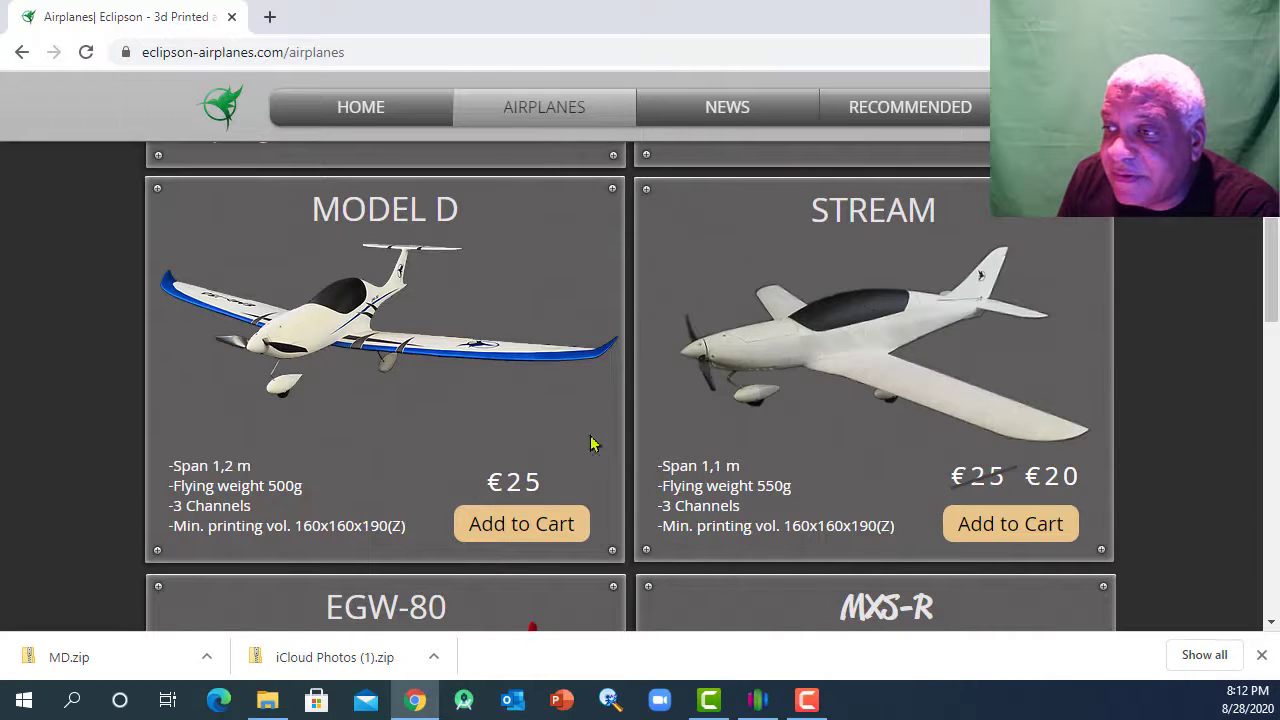
scroll(760, 436, "up", 3)
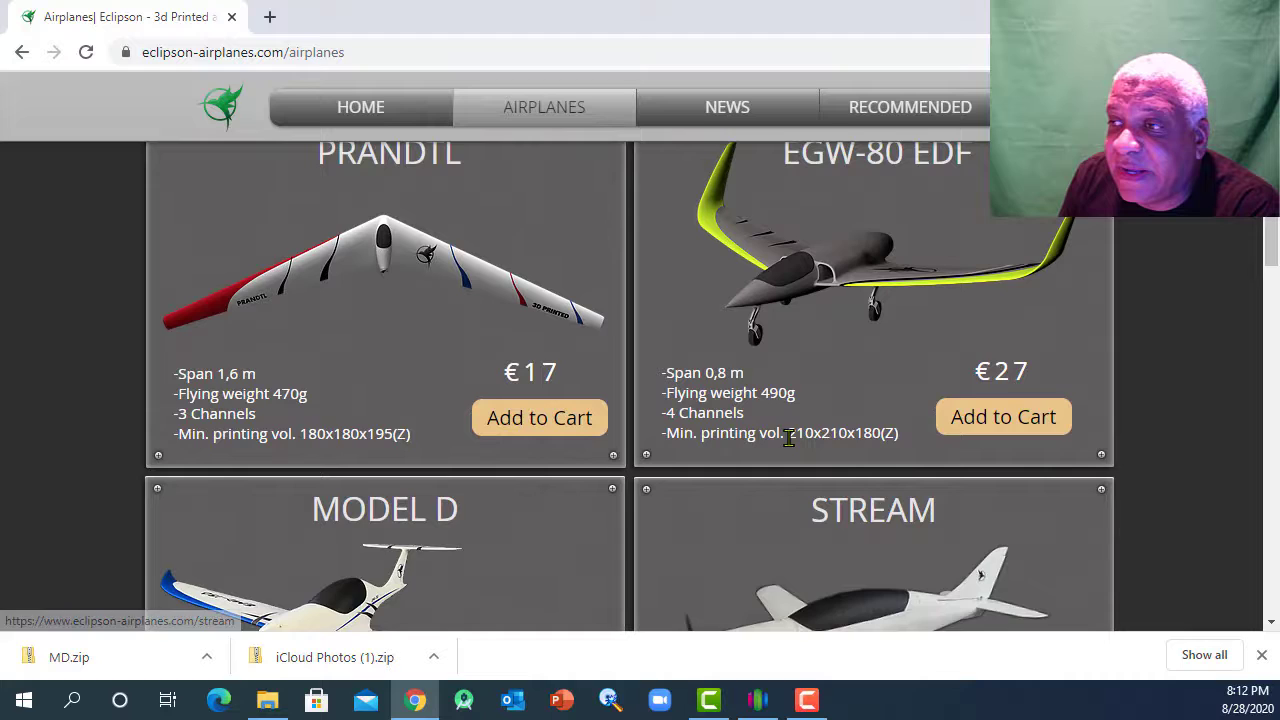
scroll(800, 440, "up", 2)
scroll(830, 462, "down", 1)
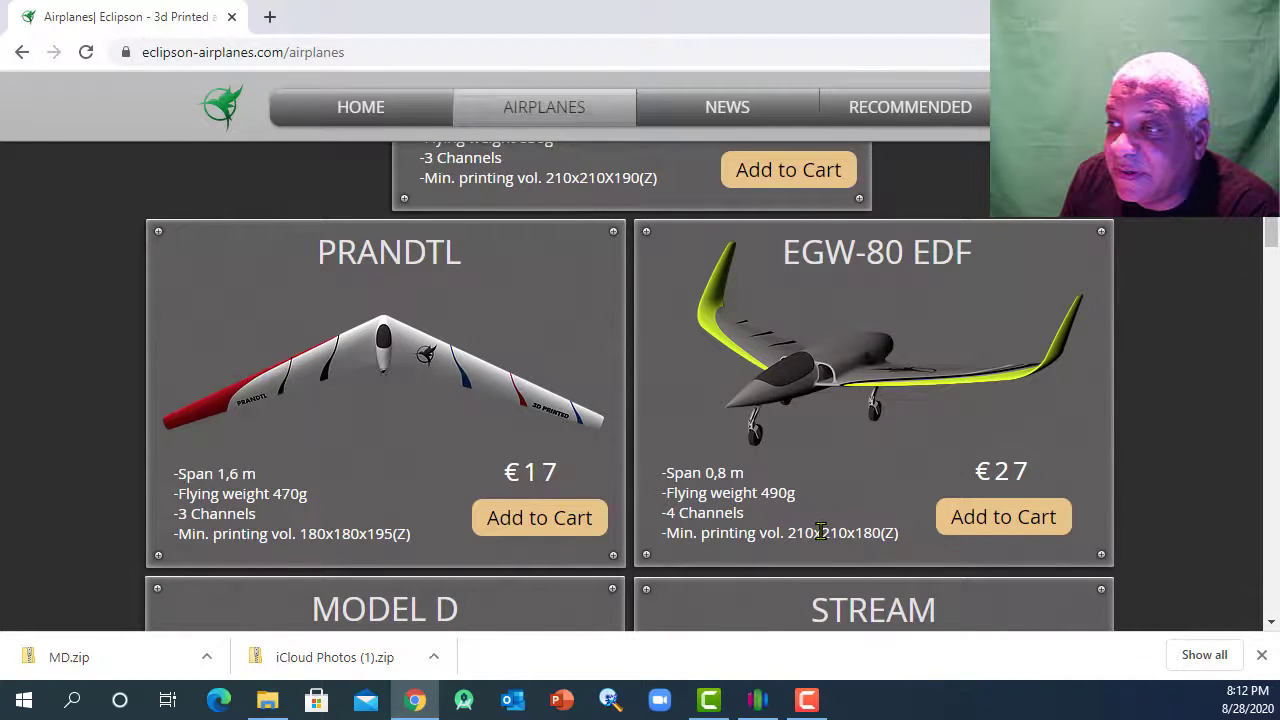
scroll(818, 534, "down", 2)
scroll(810, 525, "up", 1)
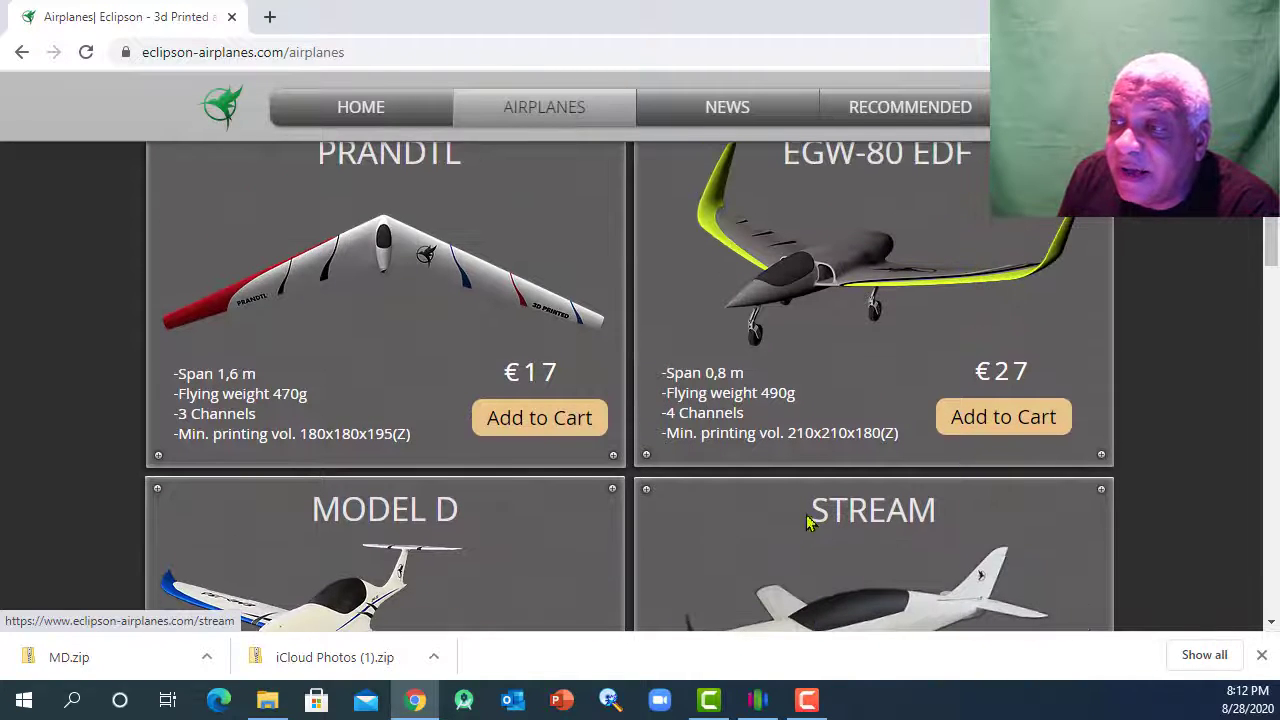
scroll(766, 487, "down", 4)
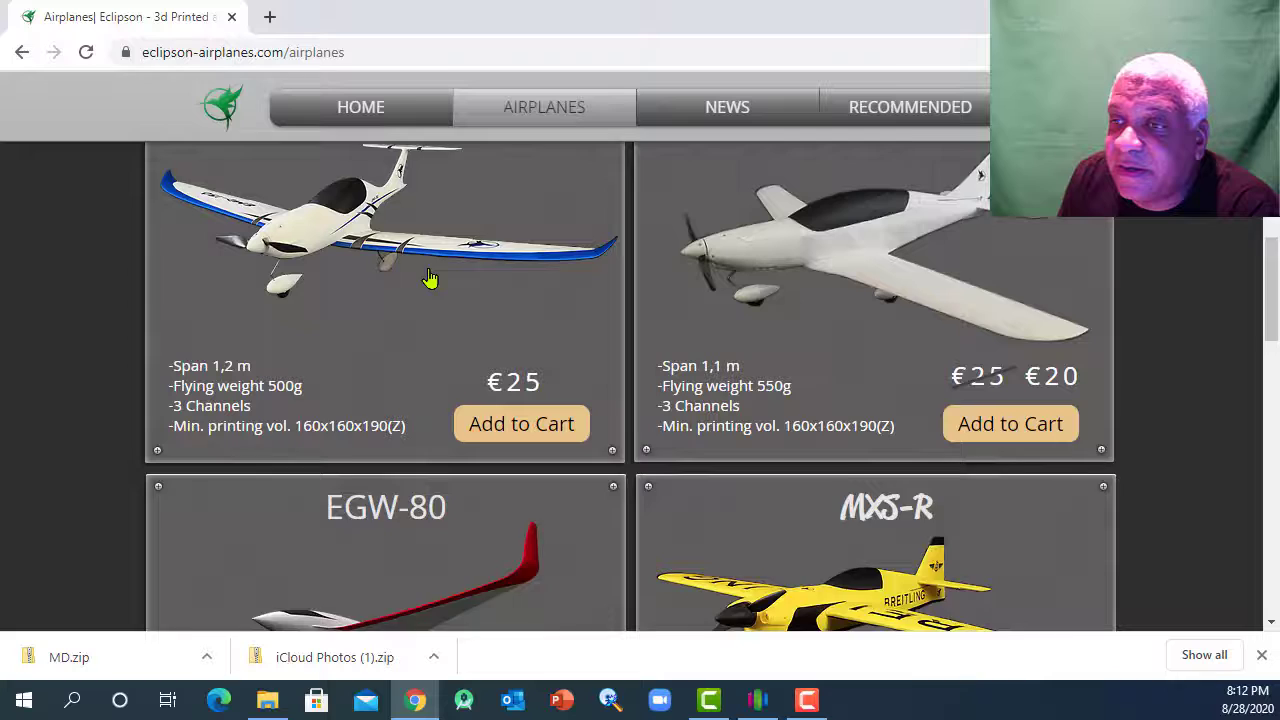
Open the Model D product page and review its included files, features, photo gallery, specifications, arrangement drawing and parts table
scroll(430, 279, "up", 1)
left_click(357, 318)
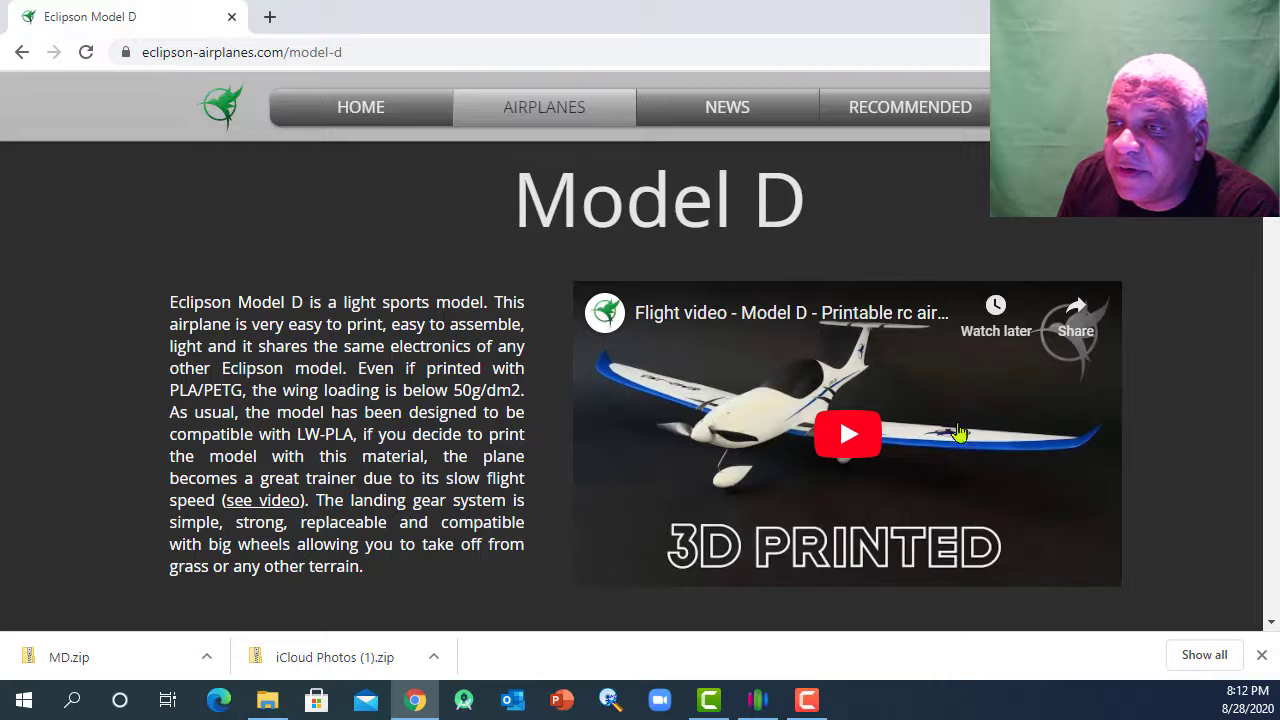
scroll(808, 476, "down", 4)
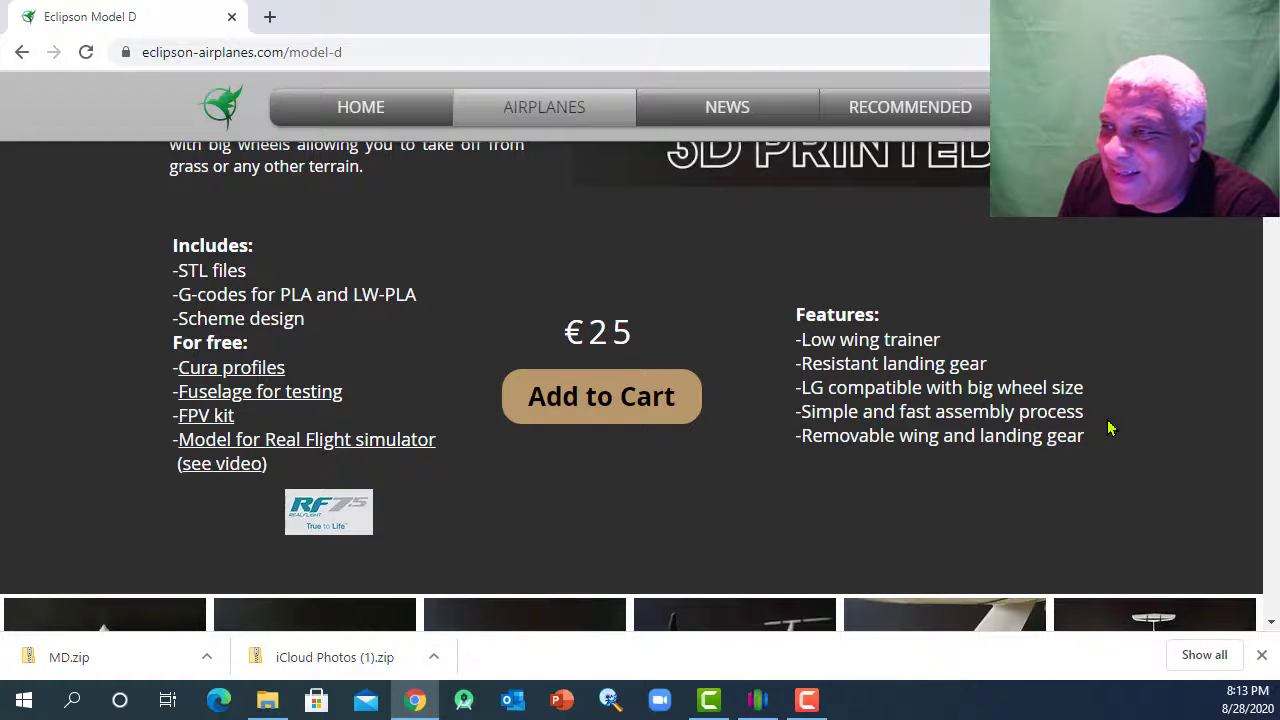
scroll(1108, 428, "down", 4)
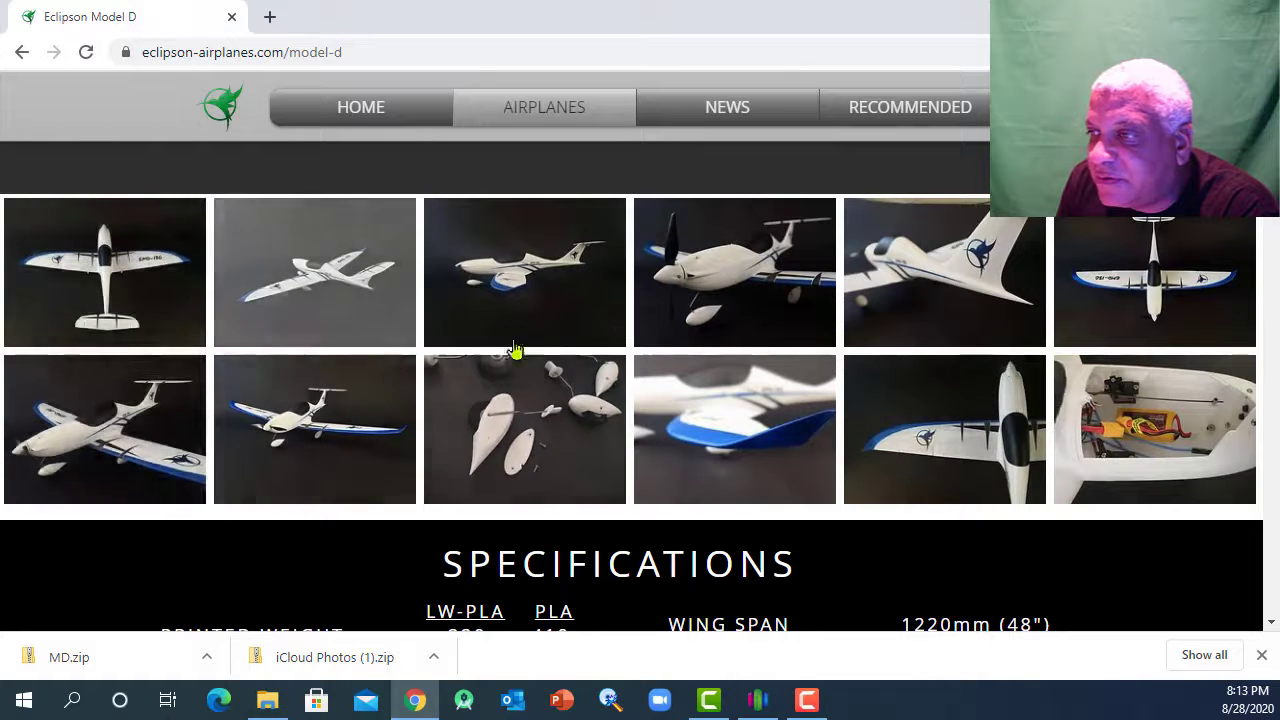
scroll(977, 320, "down", 2)
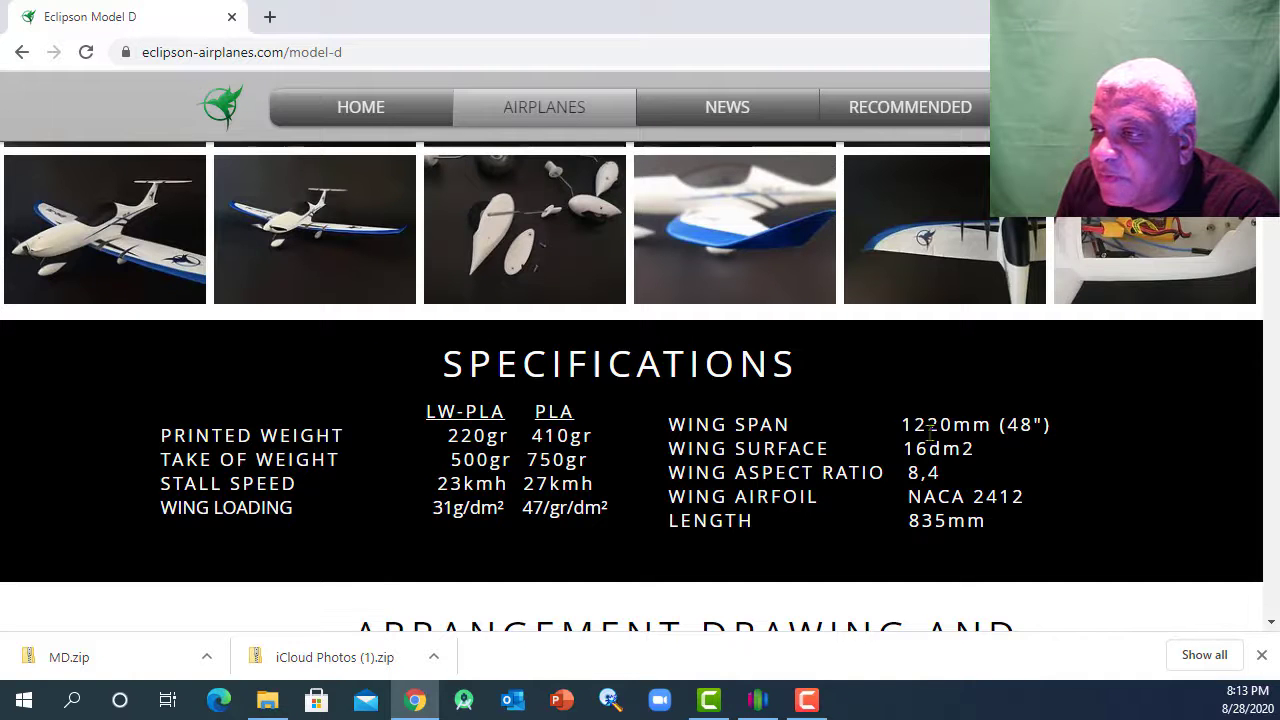
scroll(1025, 428, "down", 2)
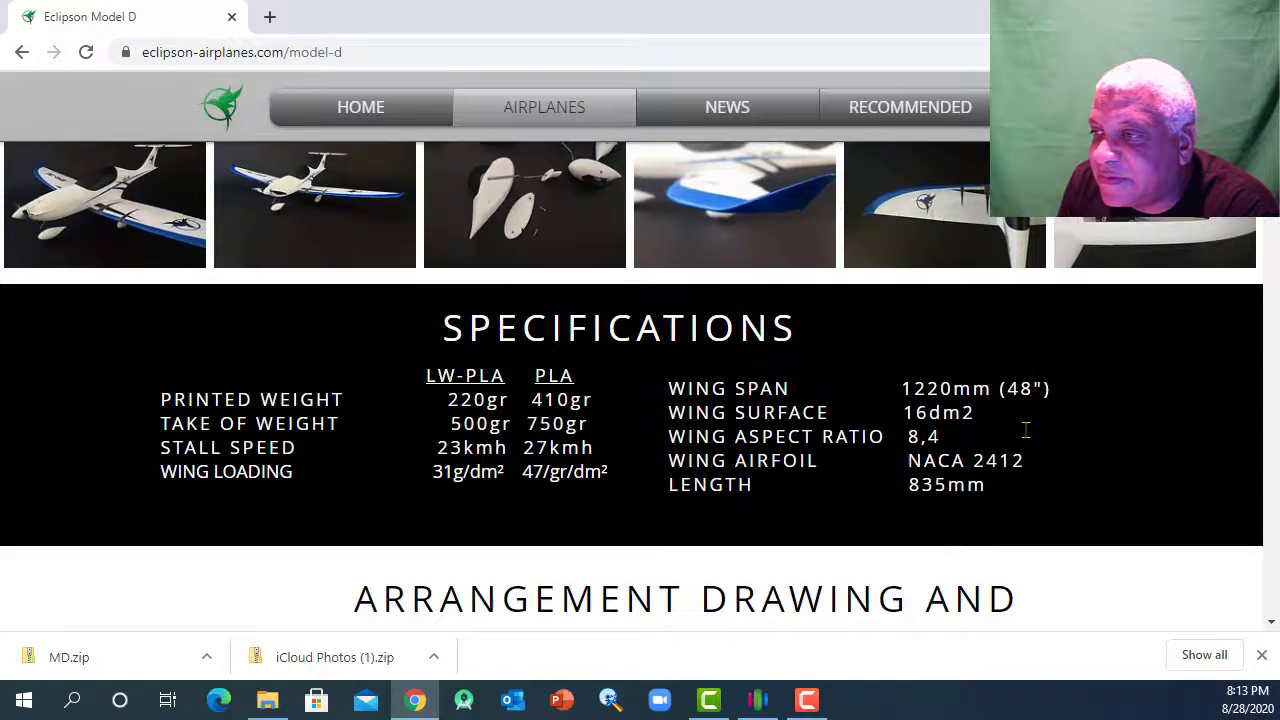
scroll(1025, 430, "down", 3)
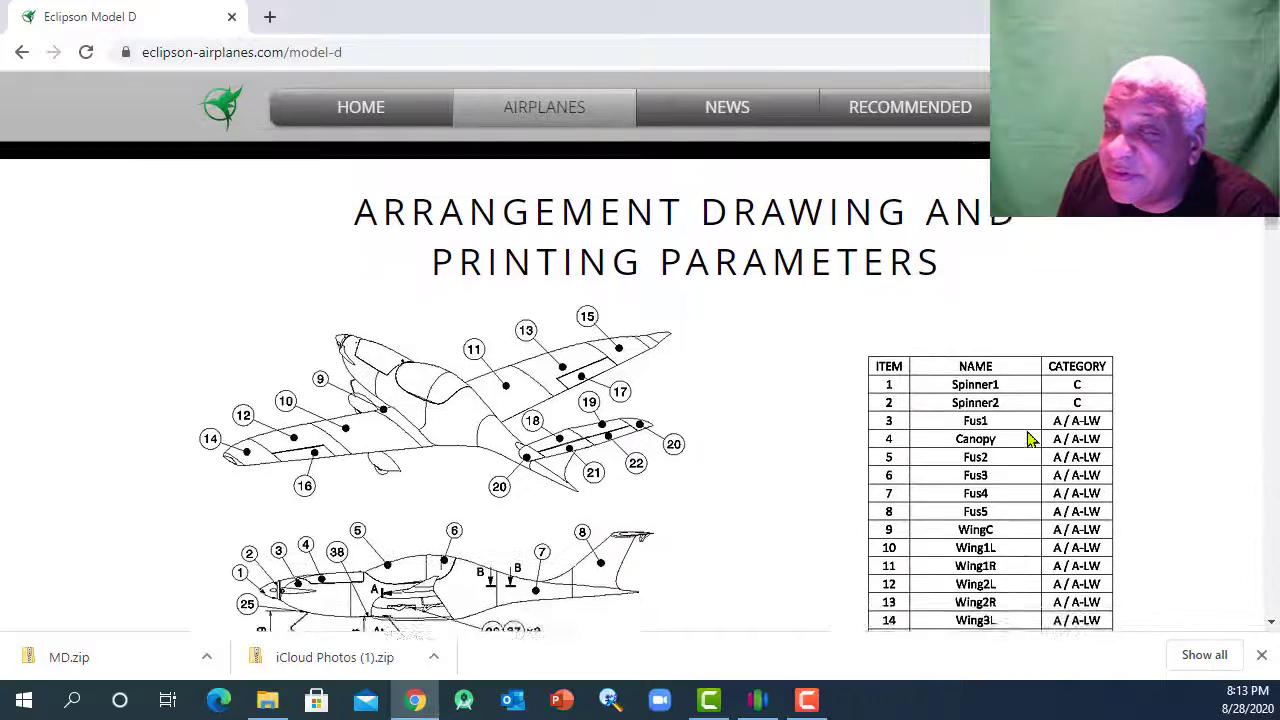
scroll(1030, 443, "down", 1)
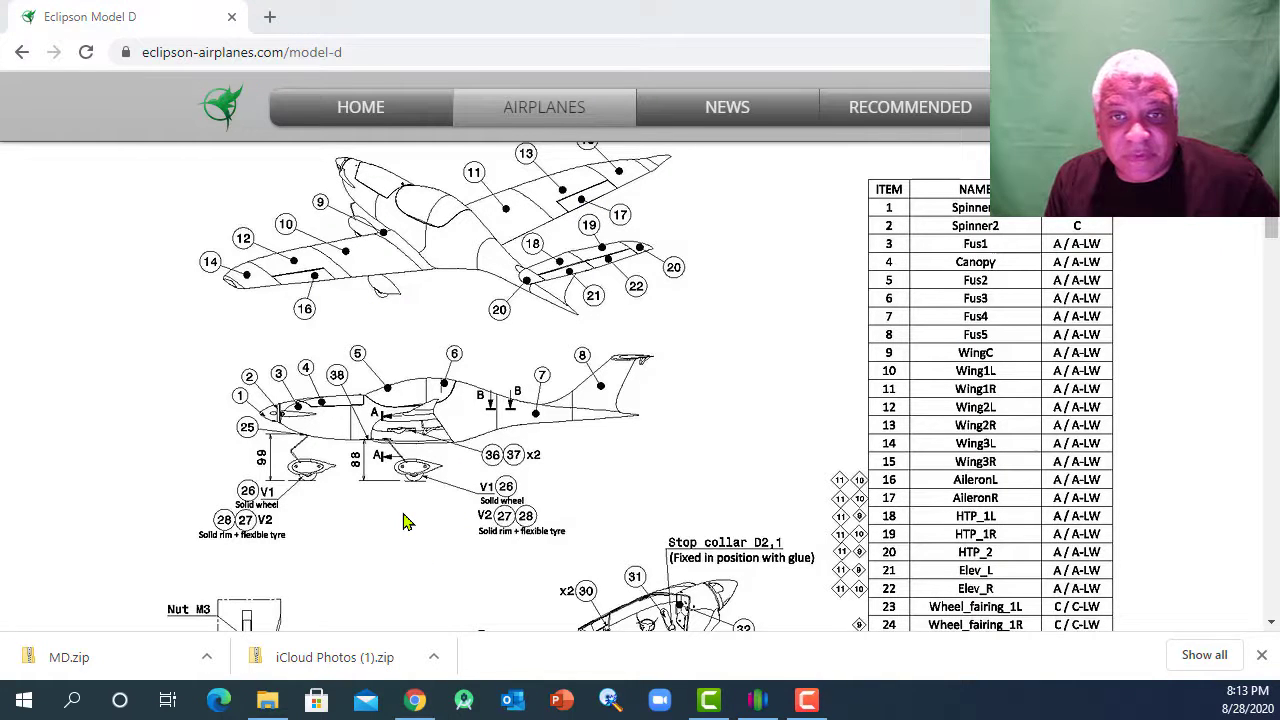
Switch to Simplify3D and view the AileronL and AileronR models on the build plate from the front
key("alt+Tab")
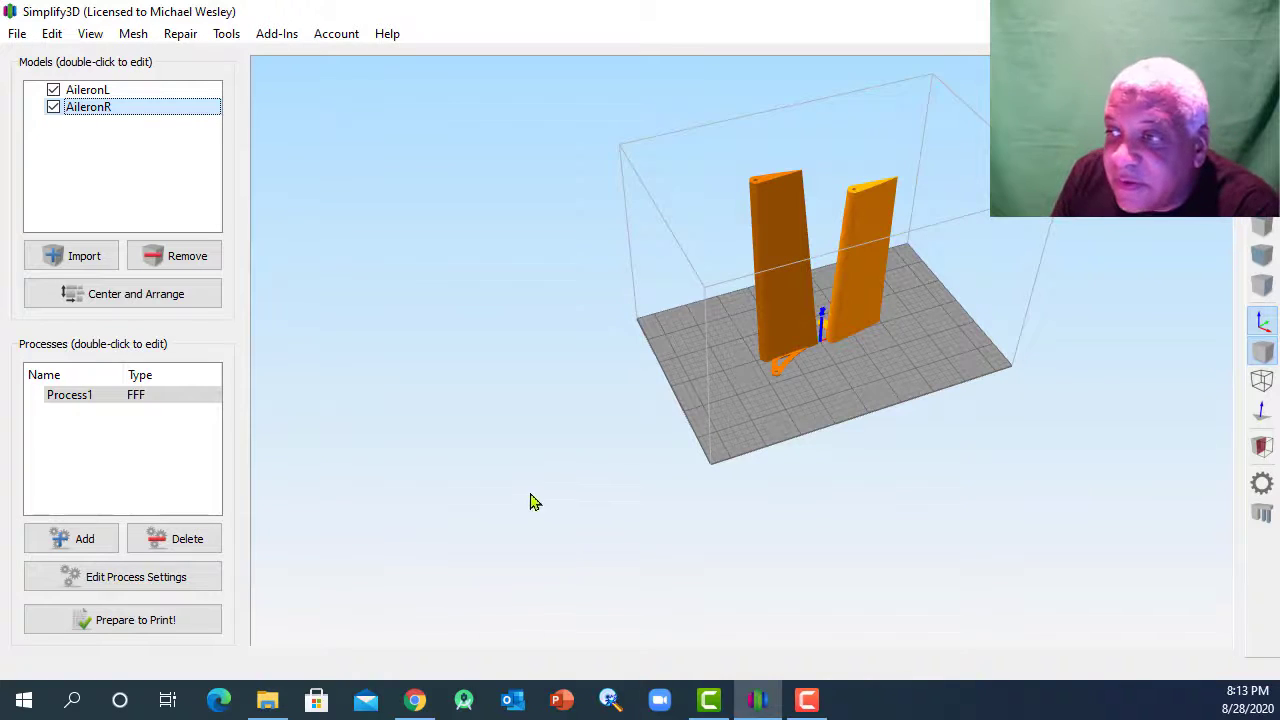
left_click_drag(730, 367, 633, 242)
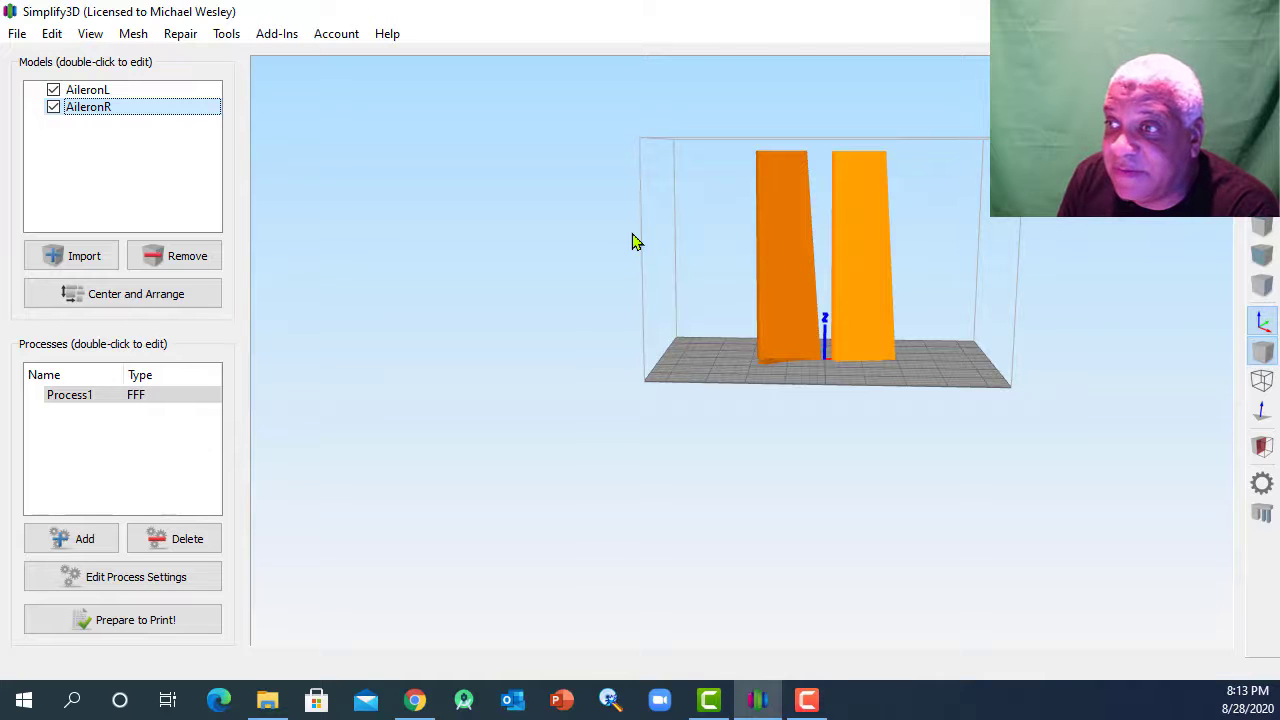
left_click_drag(633, 242, 785, 266)
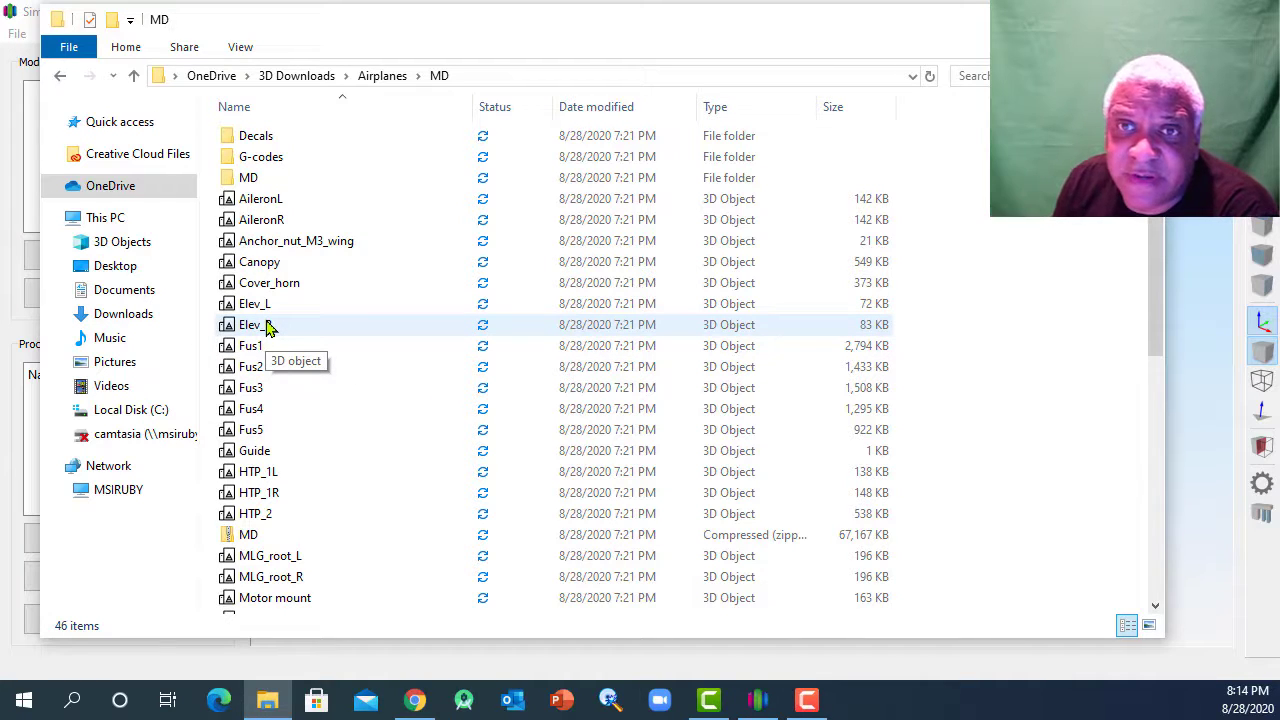
Review the files in the LW-PLA and PLA subfolders of the MD airplane's G-codes folder
double_click(280, 162)
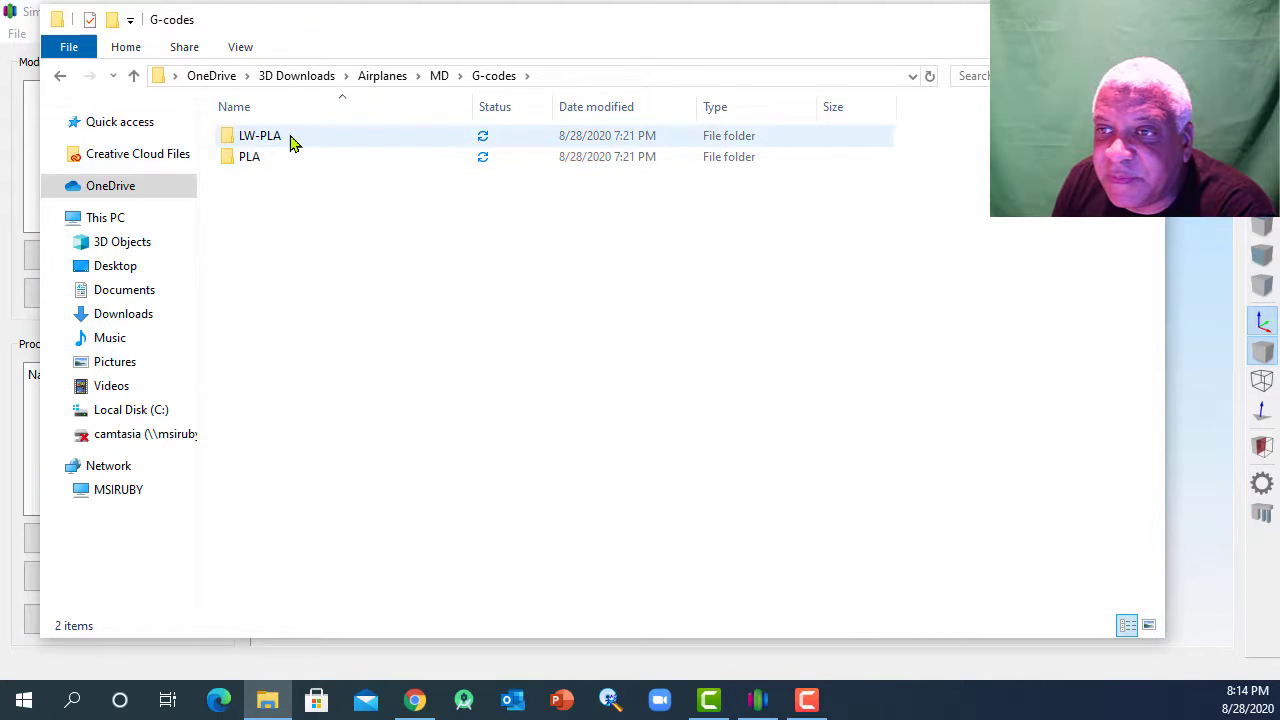
double_click(290, 142)
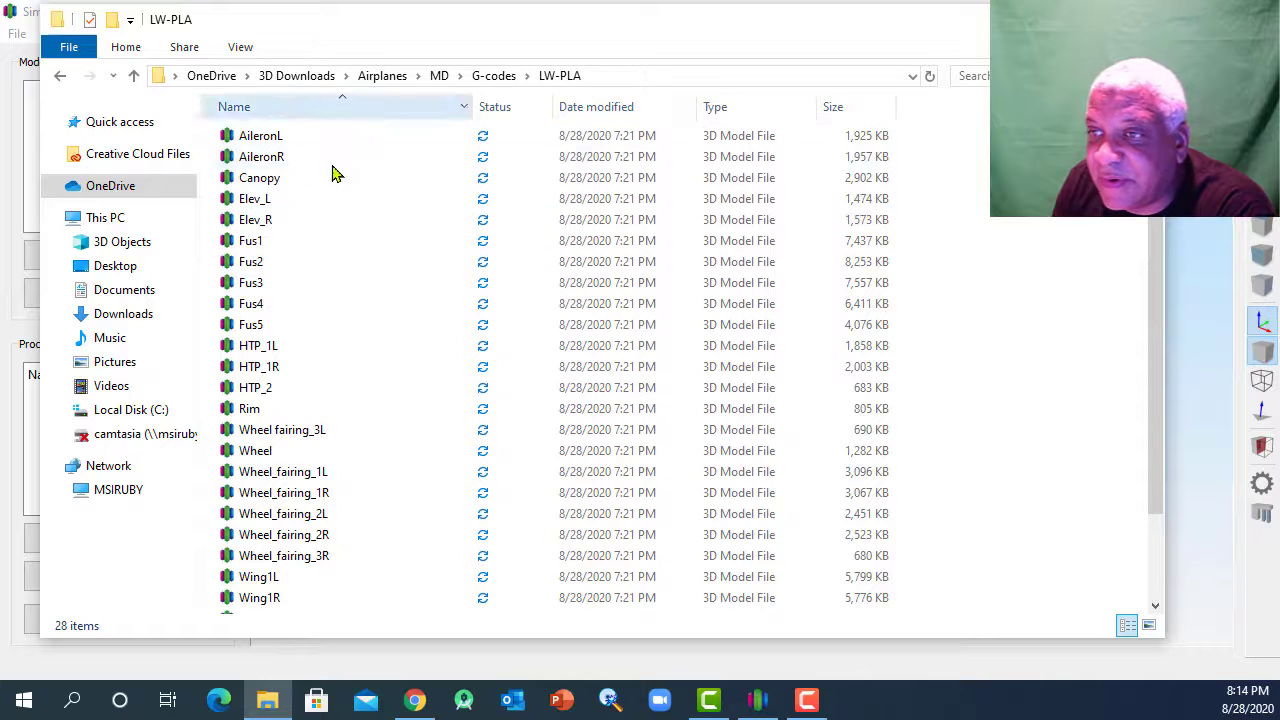
left_click(493, 76)
double_click(251, 160)
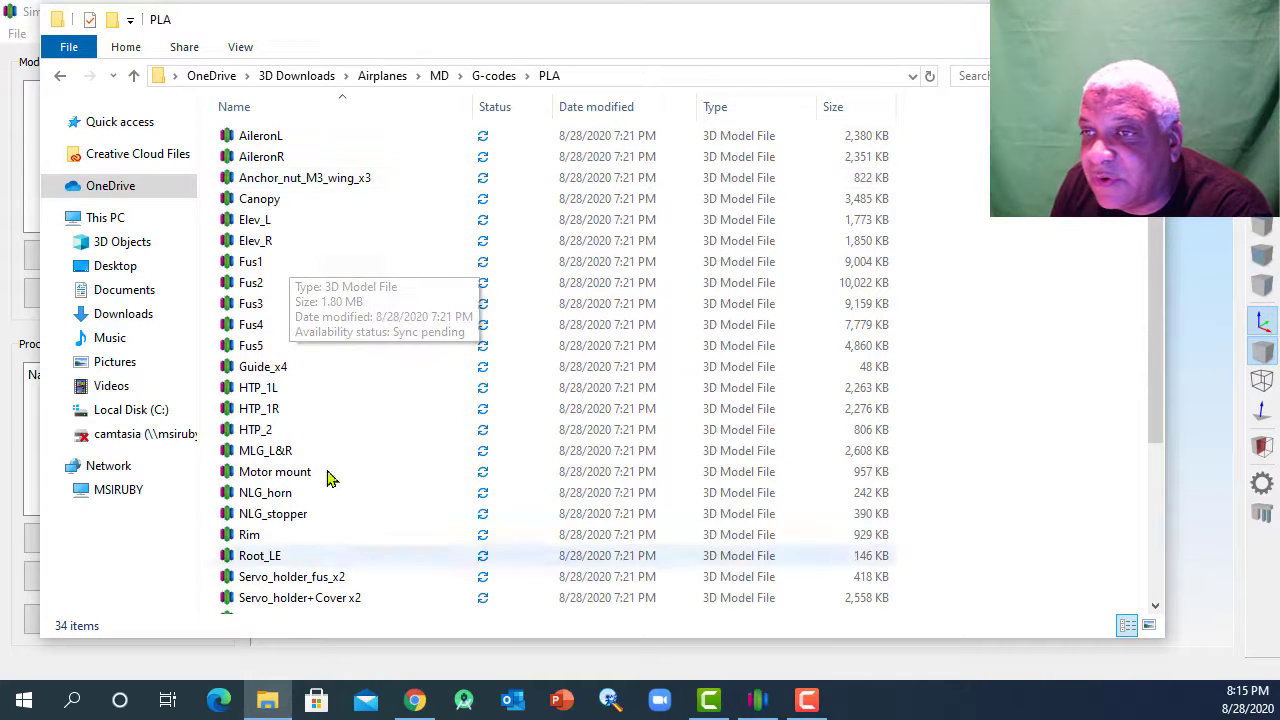
Return to the MD folder and open the Model D Scheme (800 X 500 mm) image from its Decals folder
left_click(439, 76)
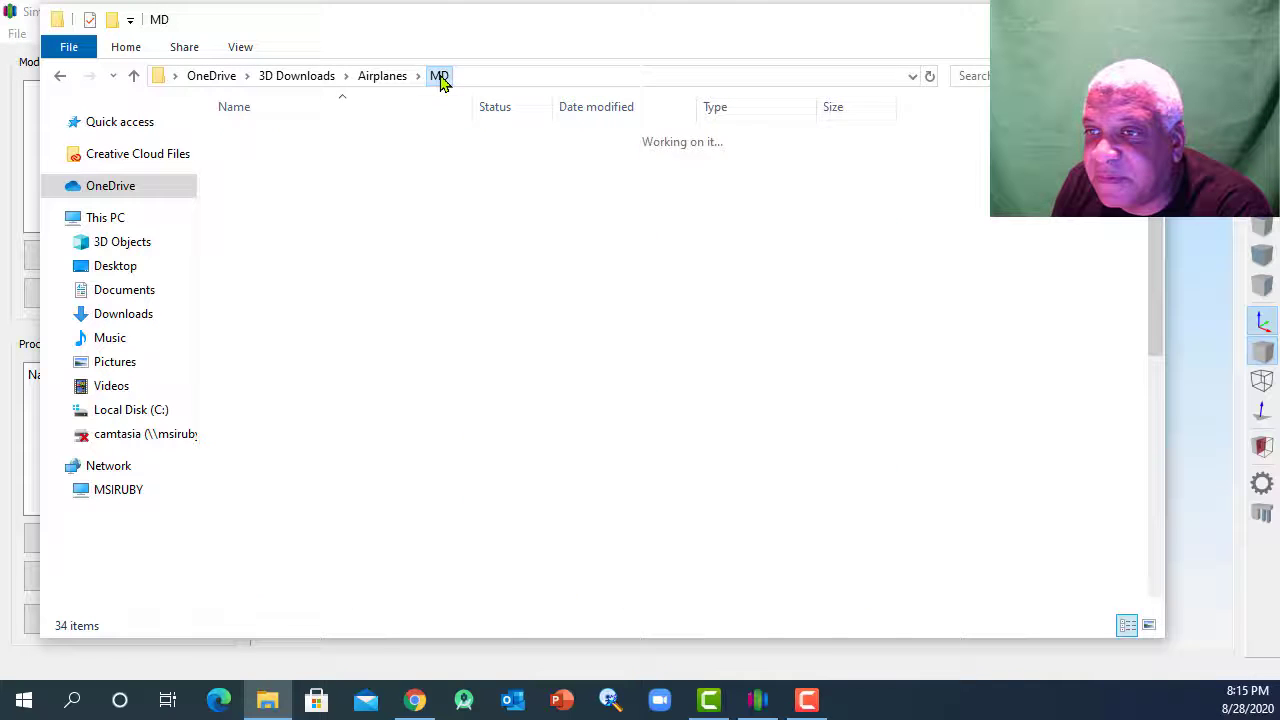
double_click(334, 133)
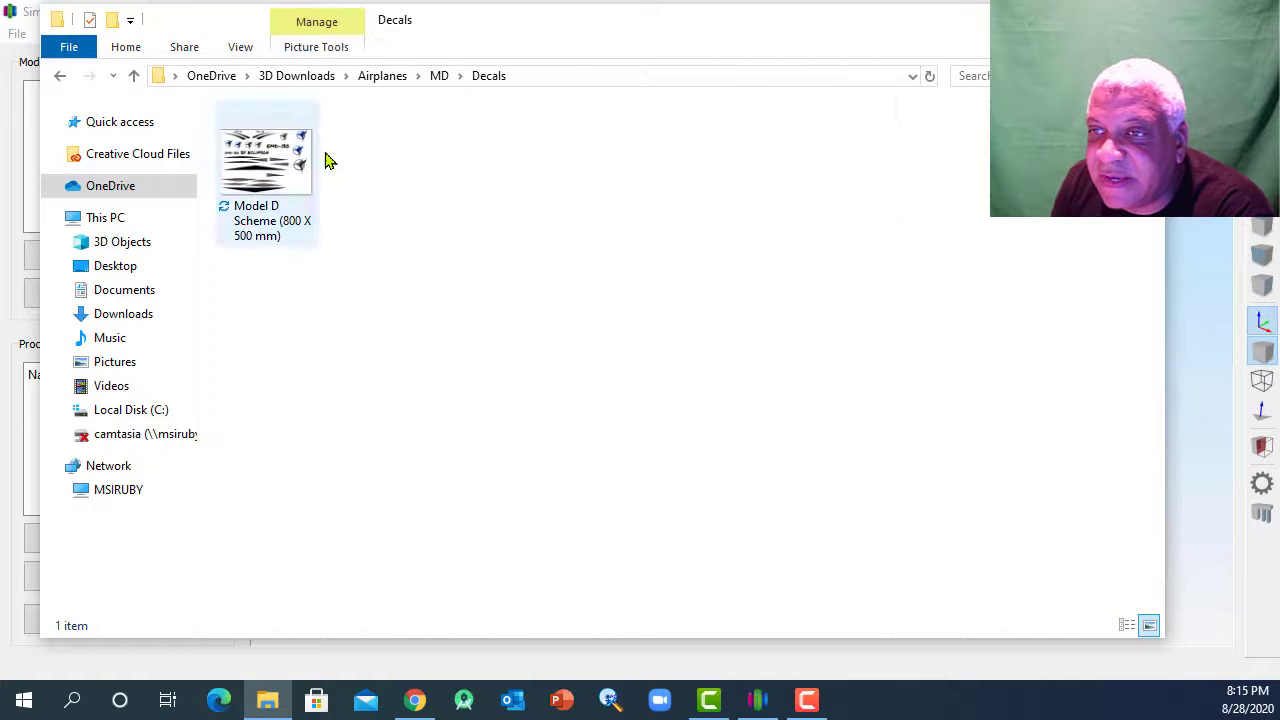
double_click(303, 188)
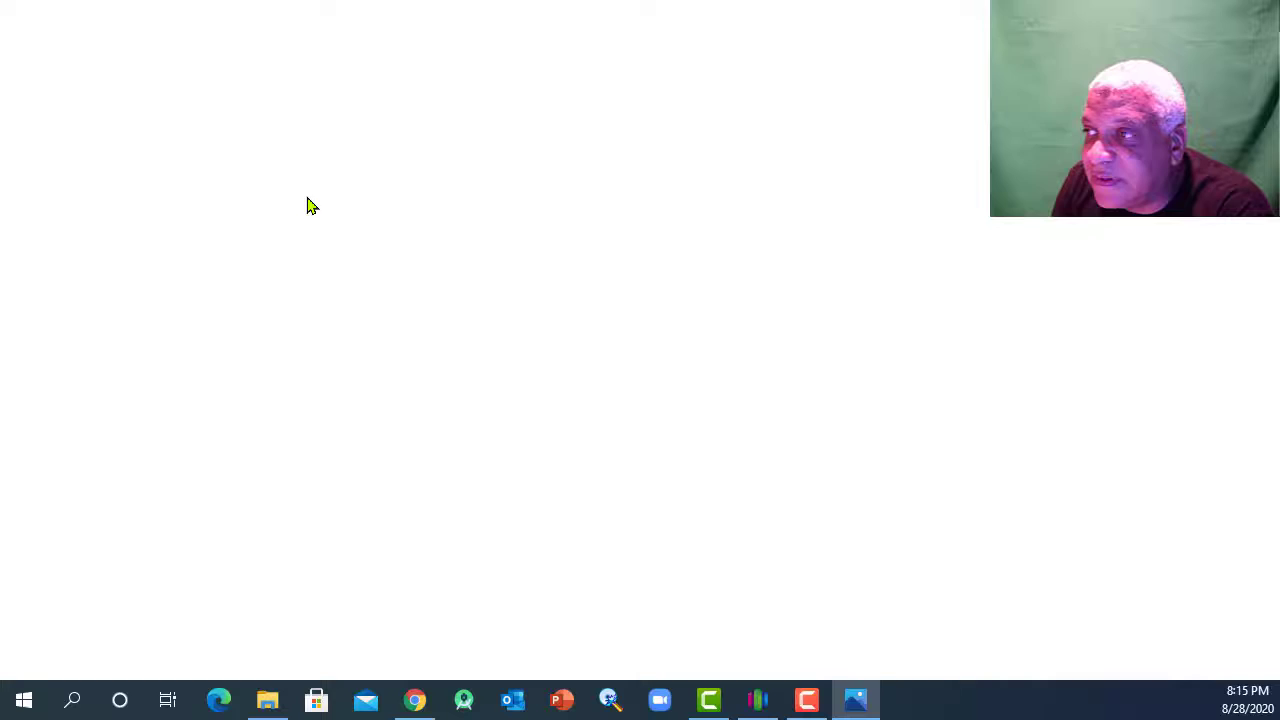